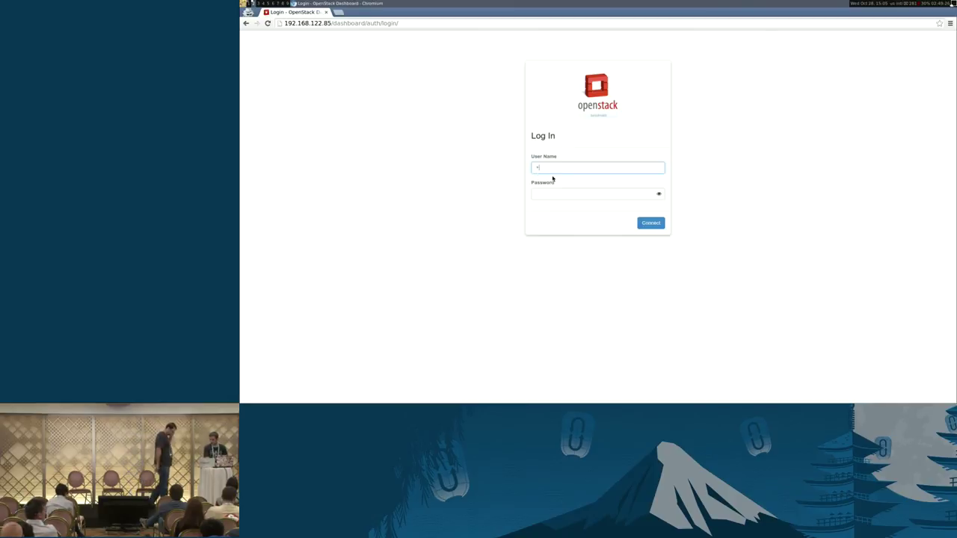
- Enlarge the login page and log in to the dashboard as admin with the account password
click(775, 269)
ctrl+scroll(774, 268, down, 3)
ctrl+scroll(774, 268, up, 7)
ctrl+scroll(775, 268, down, 2)
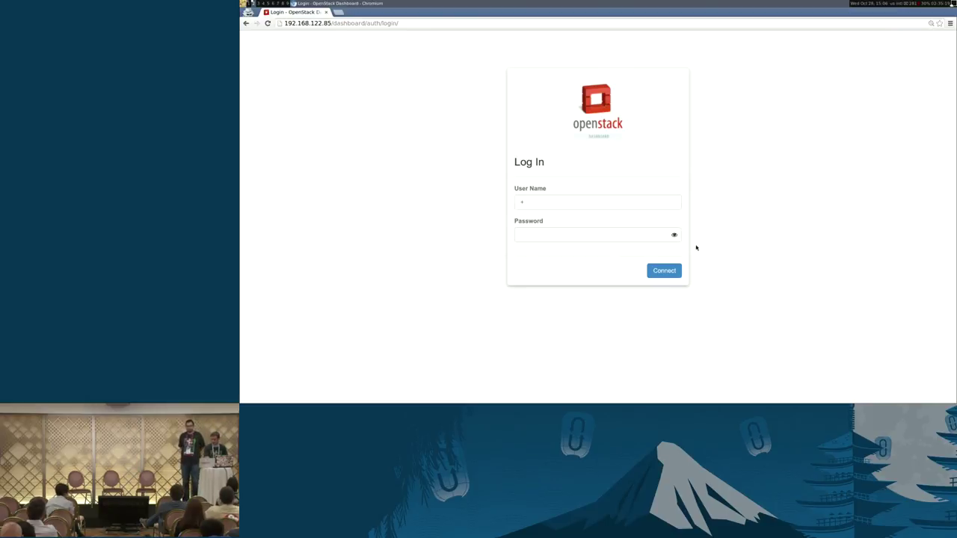
click(637, 205)
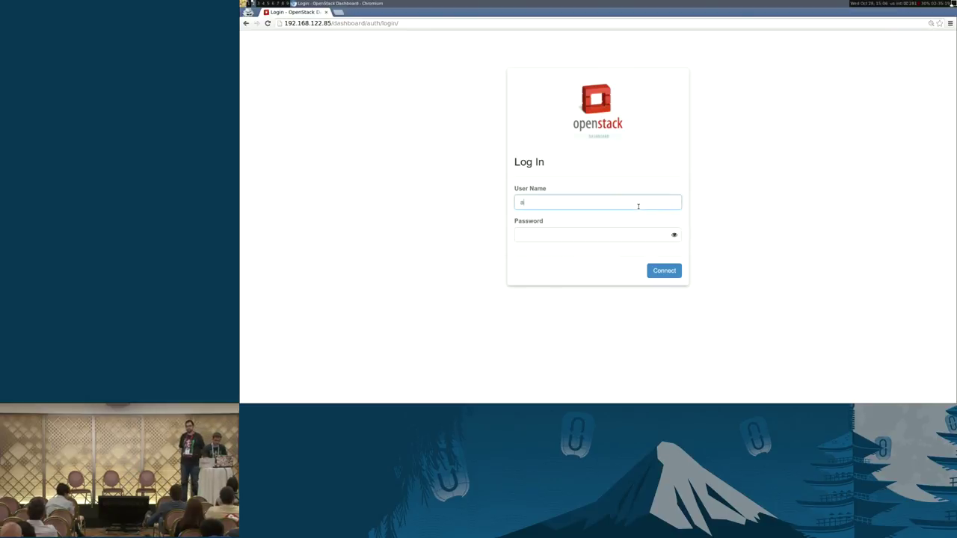
key(Tab)
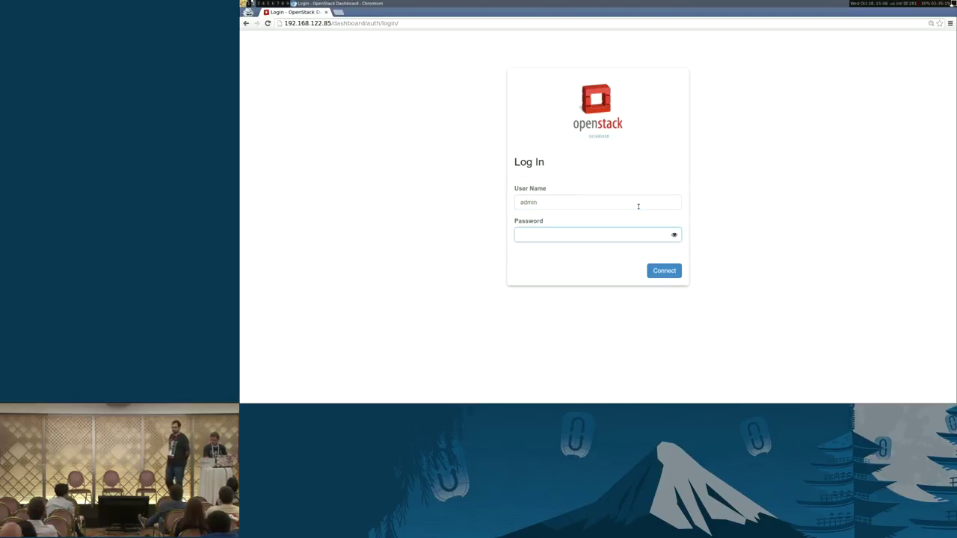
text(••••••••)
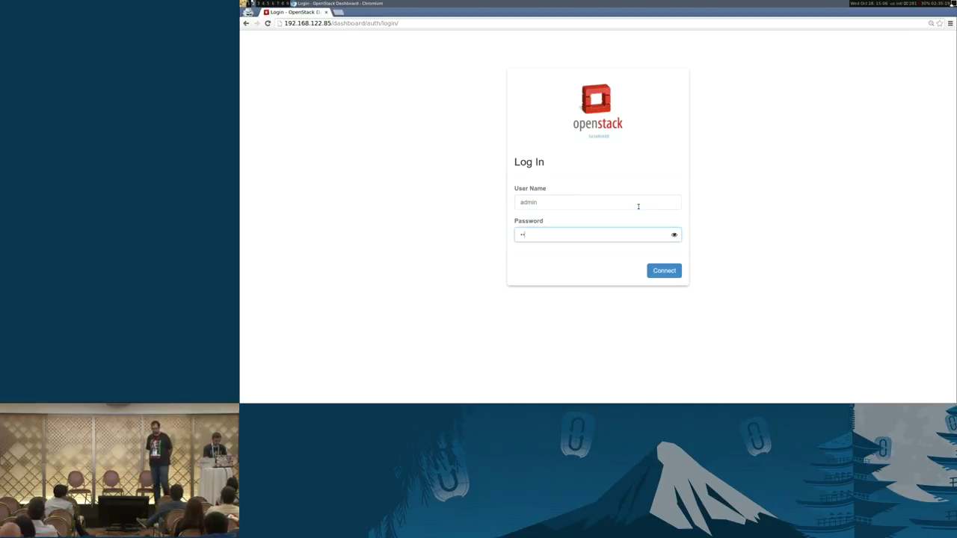
key(Return)
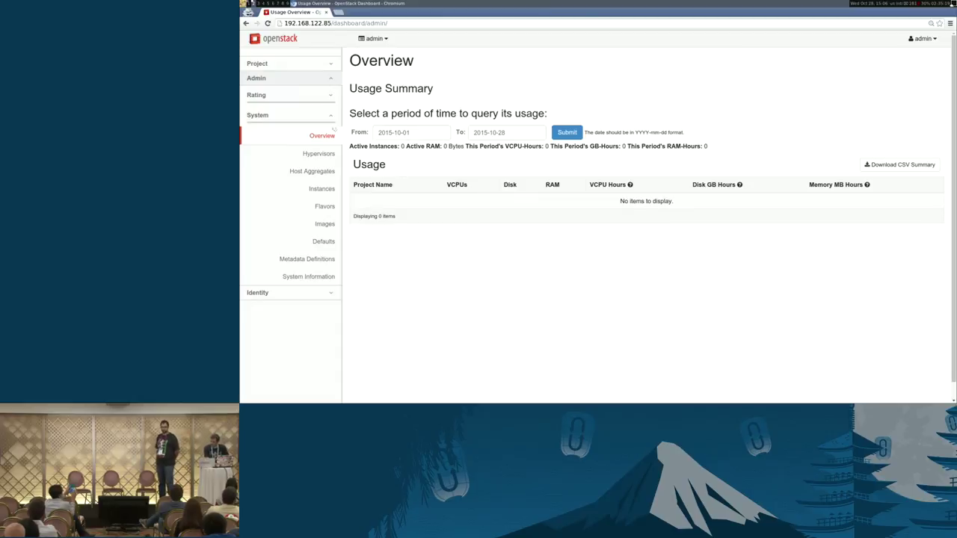
- Enable the hashmap module in the admin rating modules
click(282, 96)
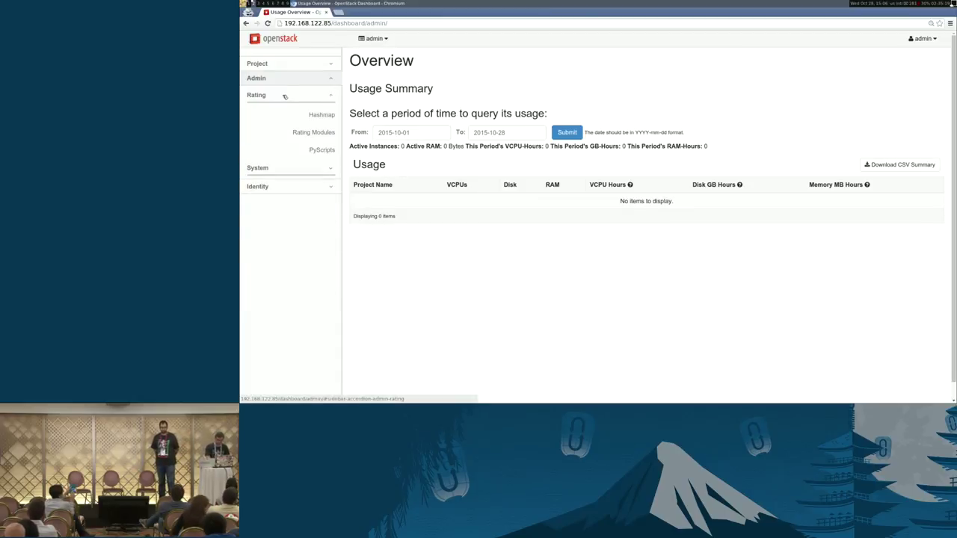
click(314, 133)
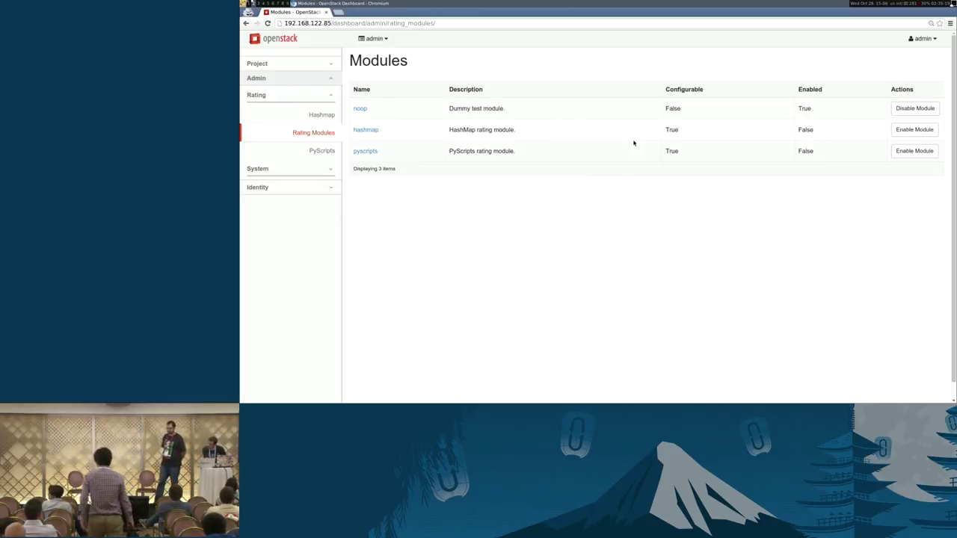
click(898, 132)
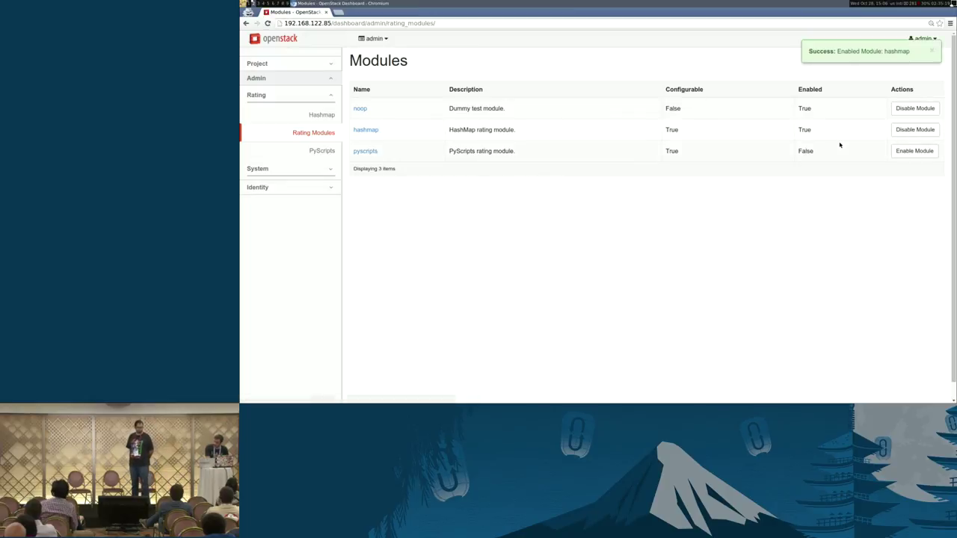
- View the hashmap rating module's details in a separate browser tab and close that tab
middle_click(382, 131)
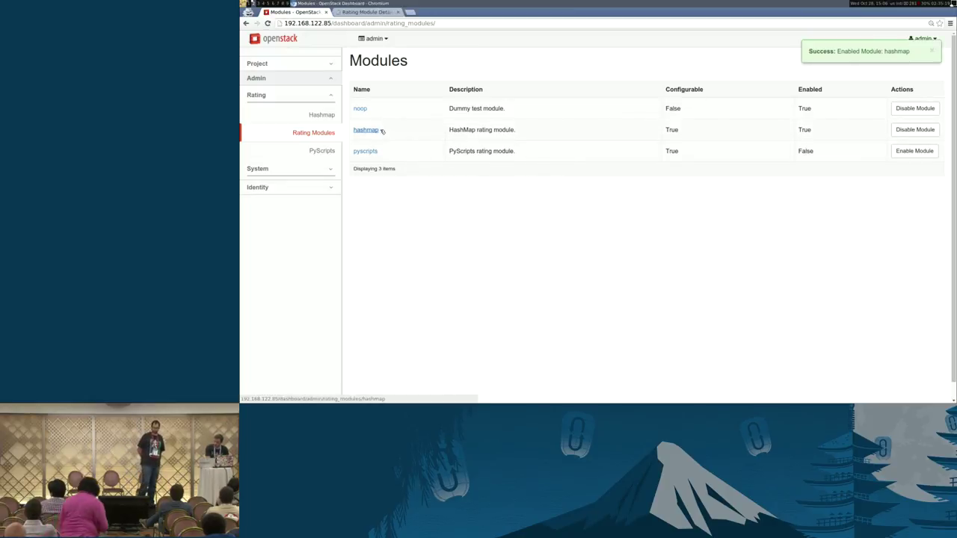
click(371, 12)
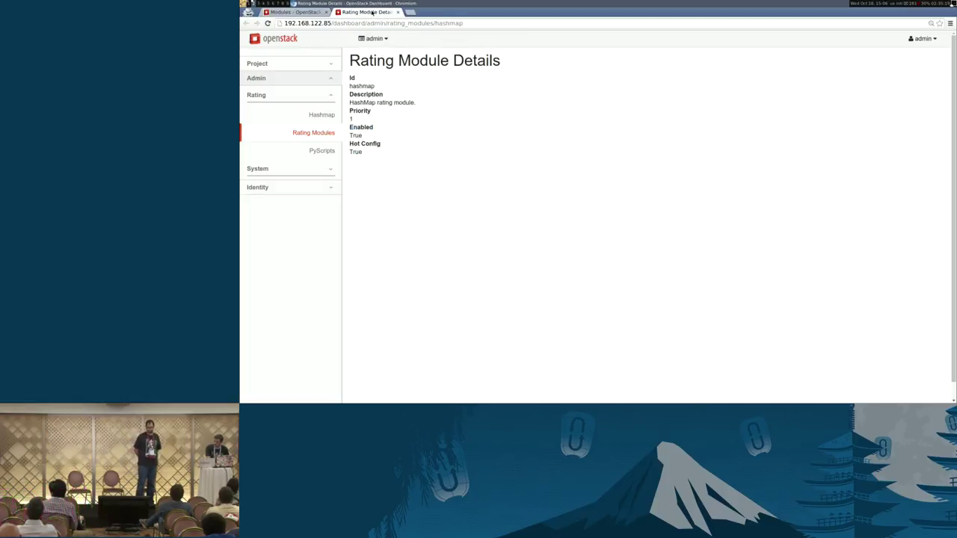
middle_click(370, 12)
- Create a new hashmap rating service named compute
click(318, 116)
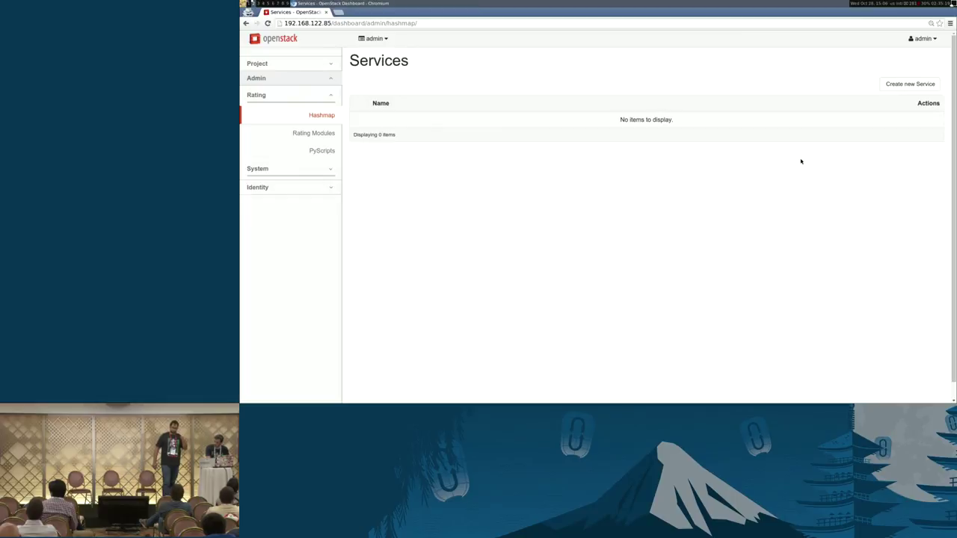
click(893, 87)
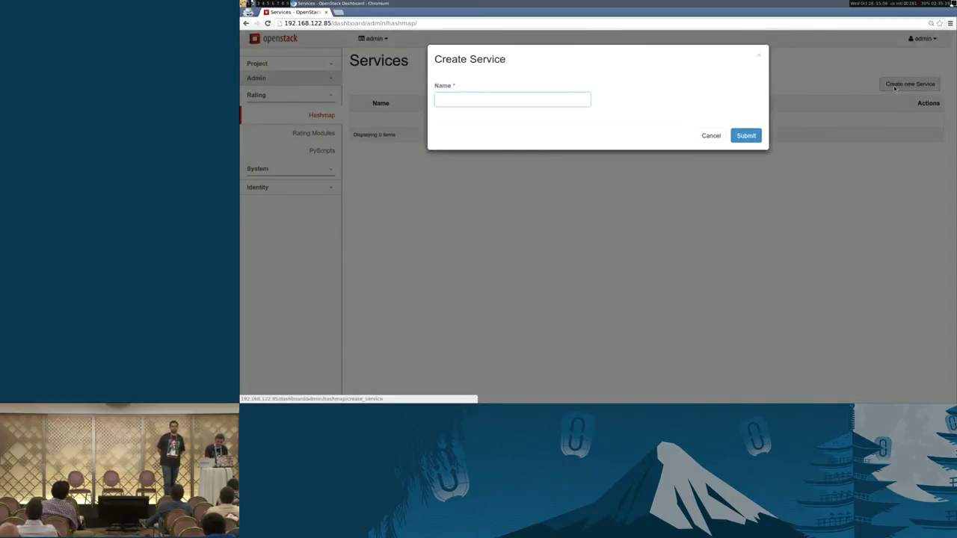
text(compute)
key(BackSpace)
key(BackSpace)
key(BackSpace)
text(compute)
key(Return)
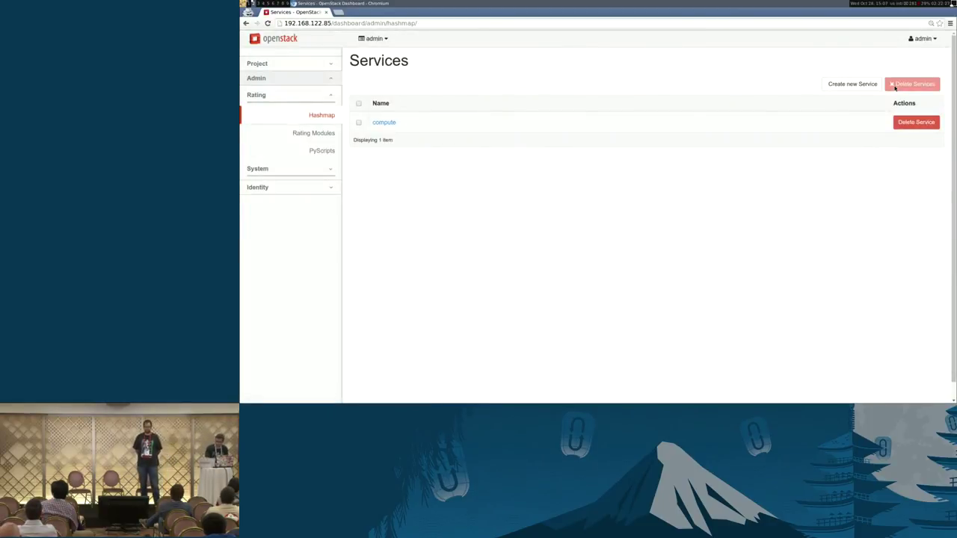
- Create a group named flavor in the compute hashmap service
click(384, 123)
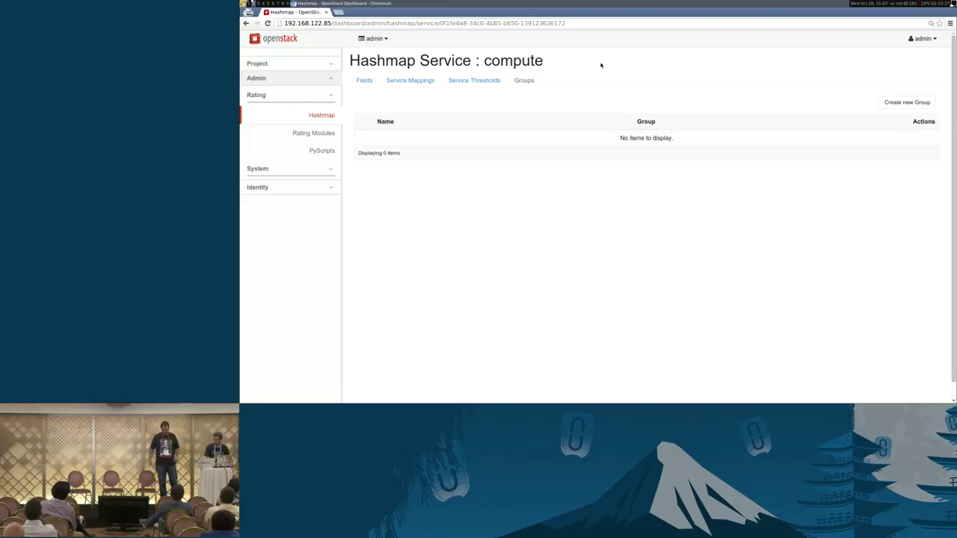
click(896, 103)
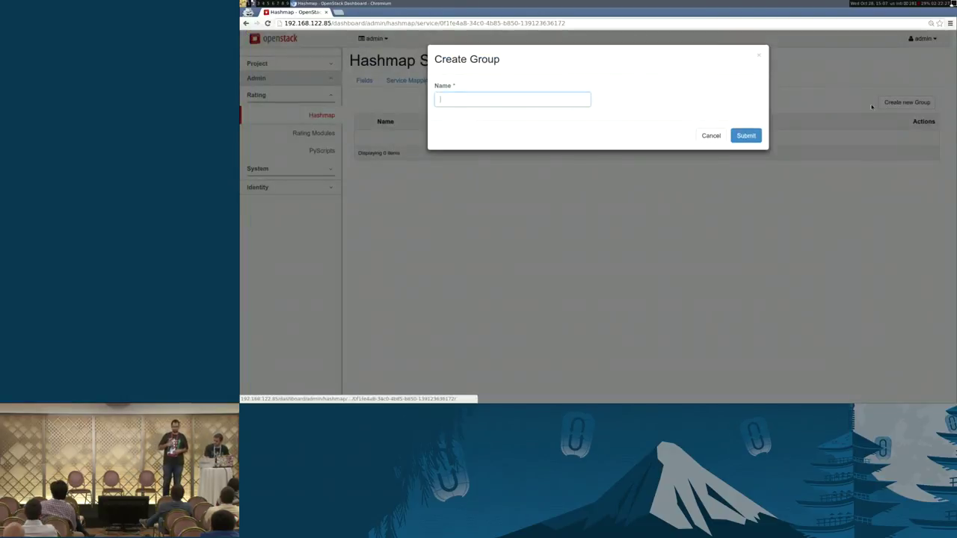
text(flavor)
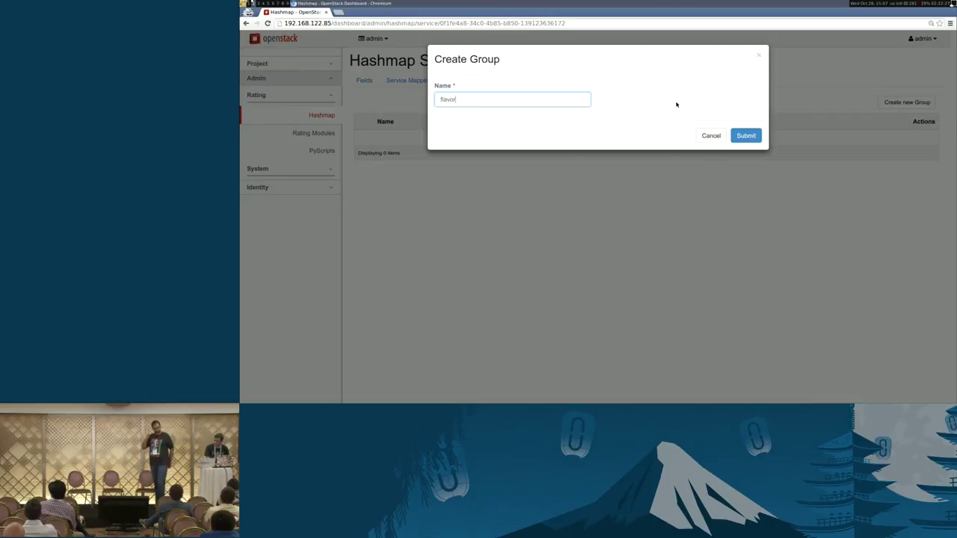
key(Return)
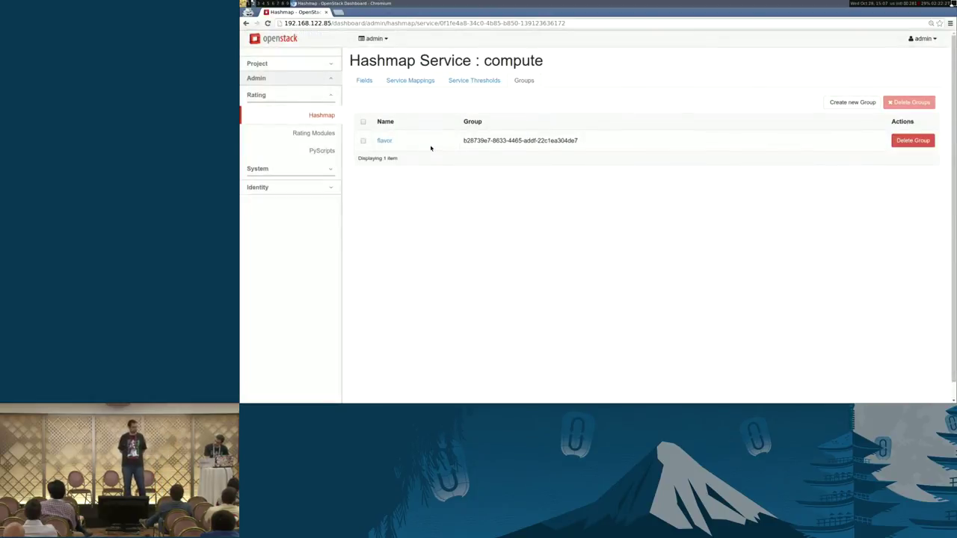
- Examine the flavor group's details, including its mappings and thresholds, and return to the compute service's group list
click(384, 140)
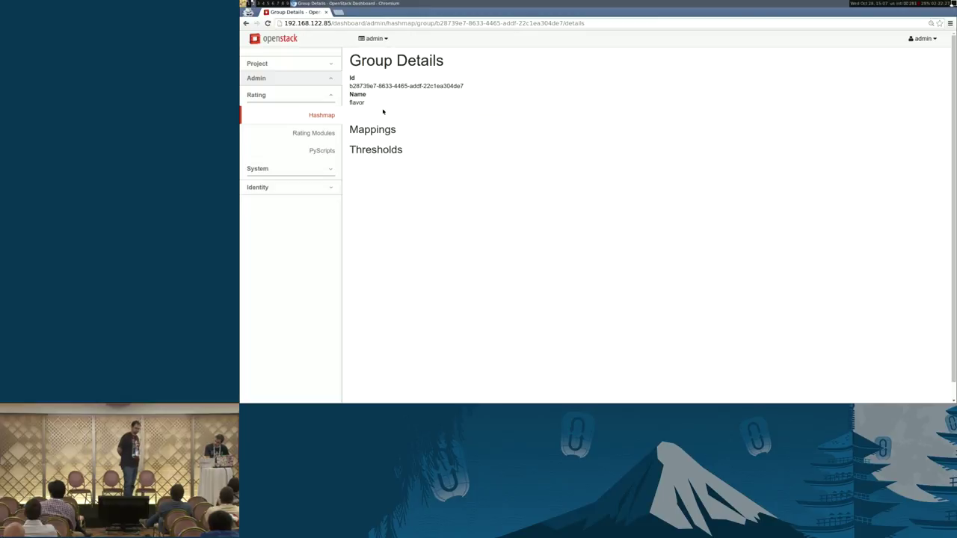
click(311, 116)
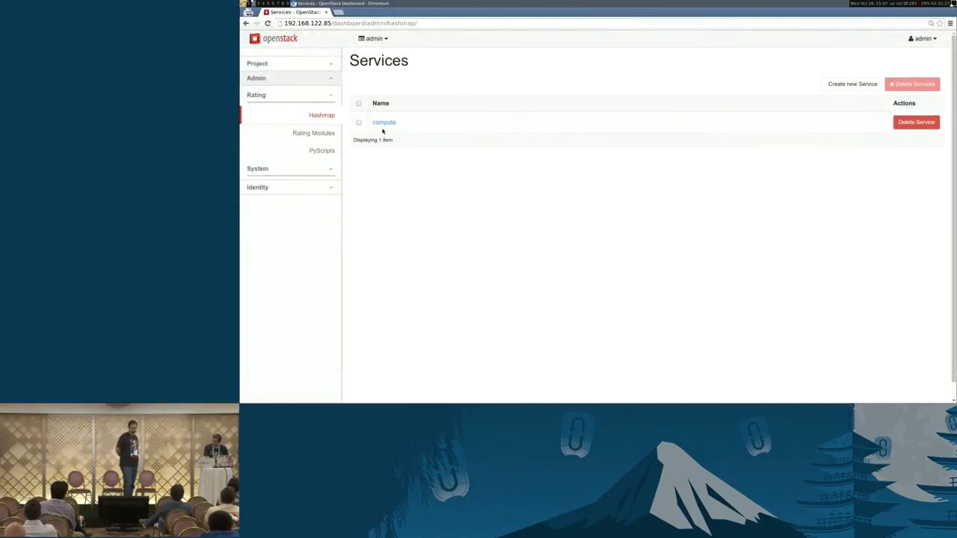
click(385, 123)
double_click(386, 122)
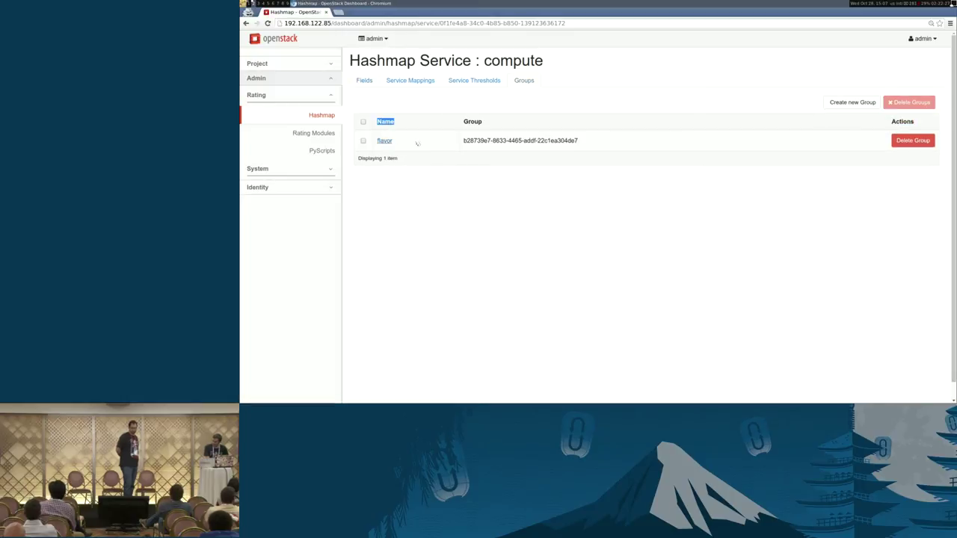
click(380, 141)
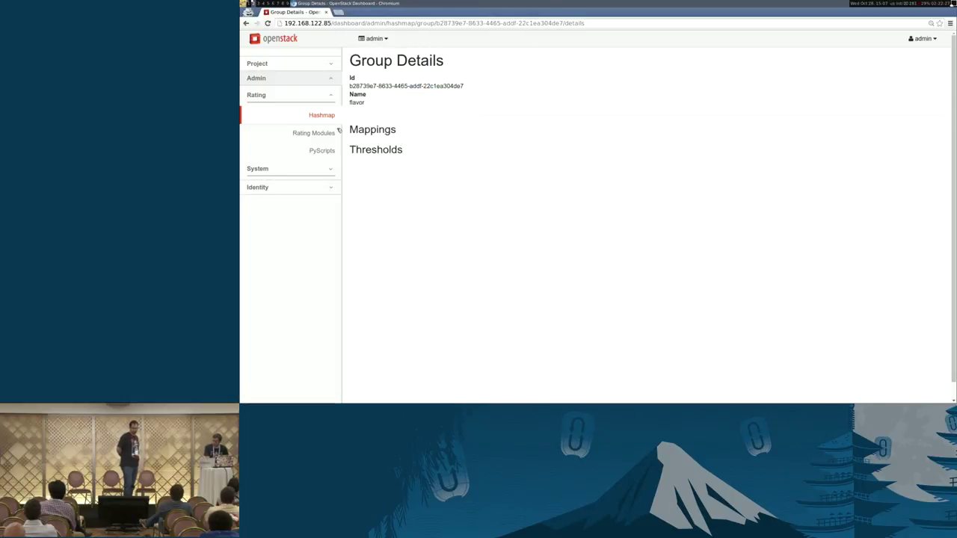
click(247, 24)
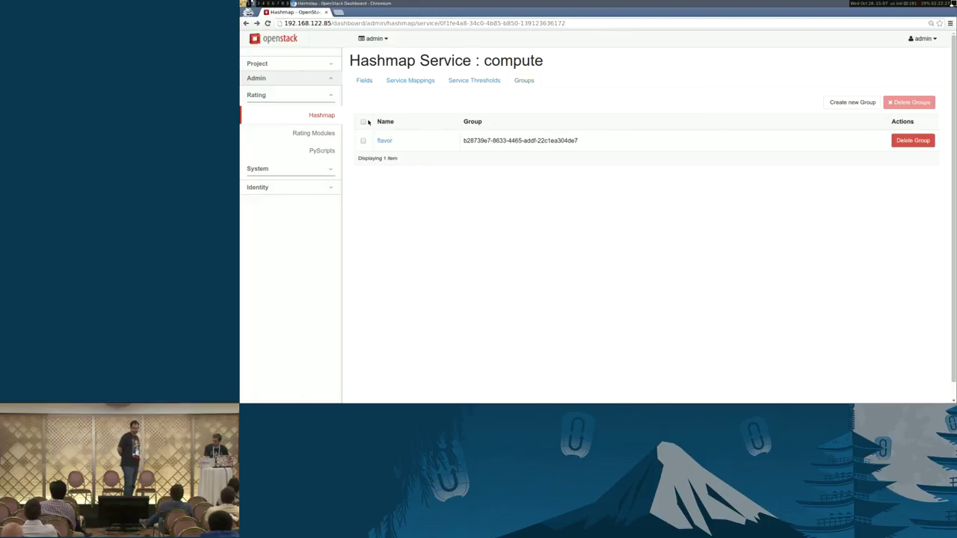
- Delete the flavor group from the compute service and confirm the deletion
click(364, 121)
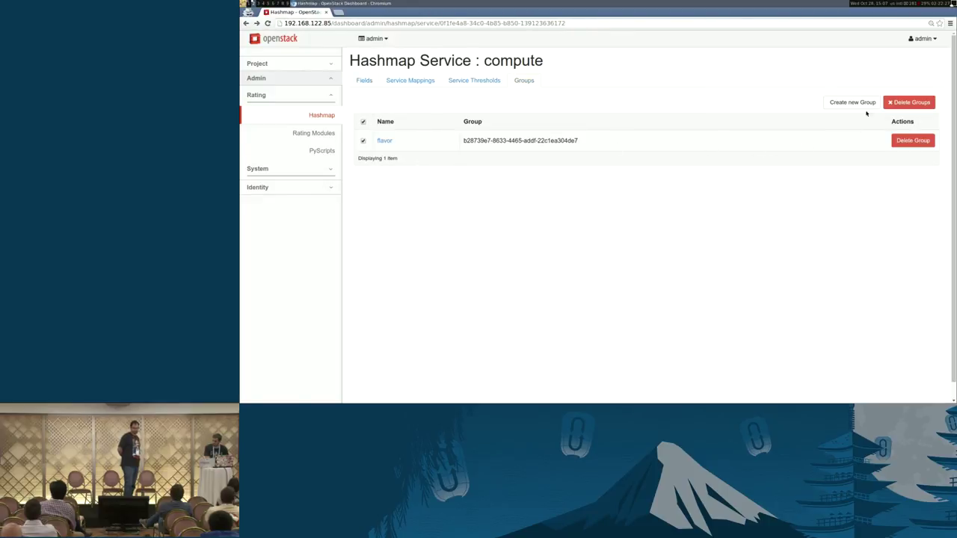
click(910, 102)
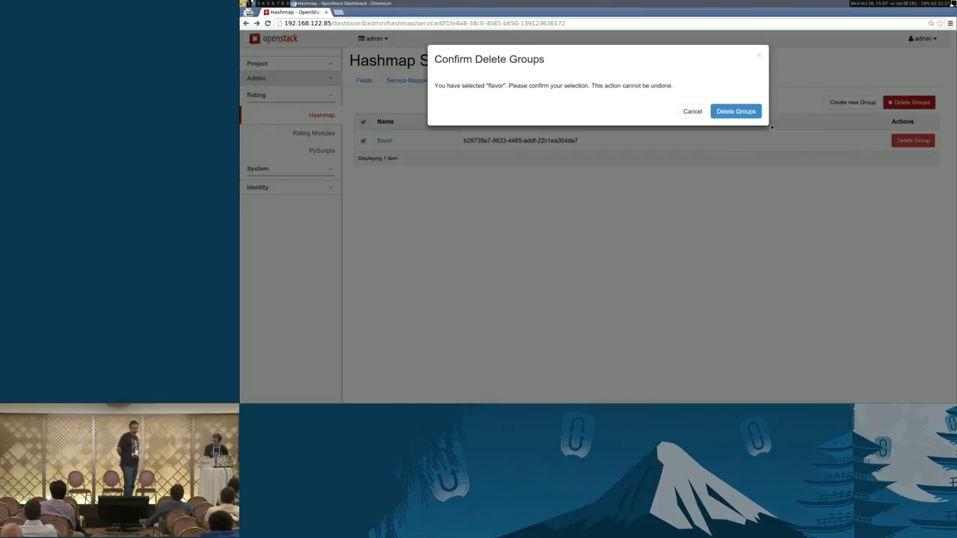
click(746, 113)
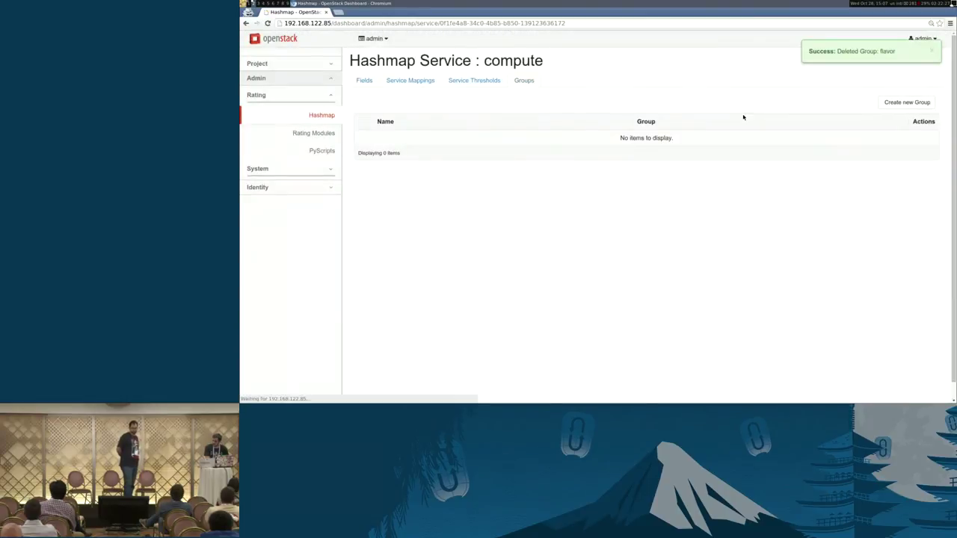
click(887, 102)
text(flav)
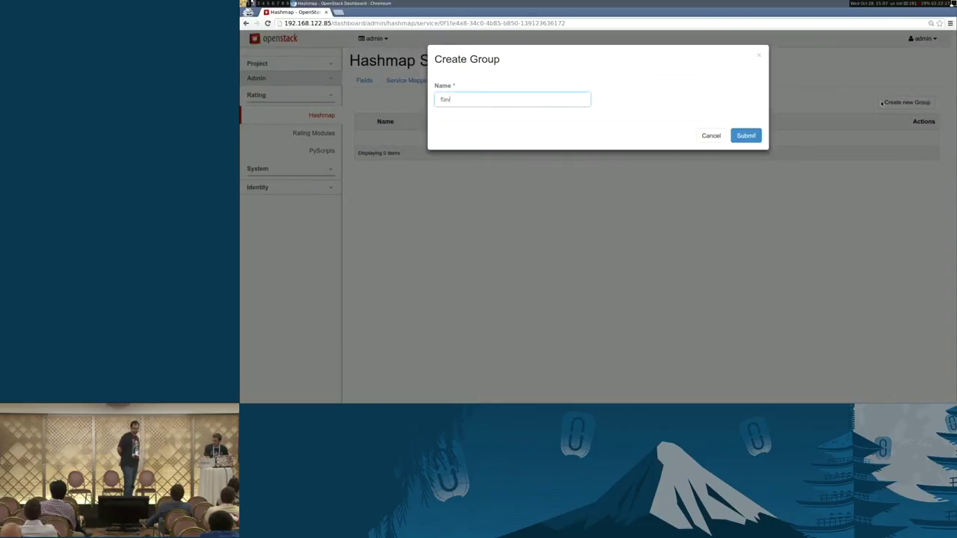
key(Escape)
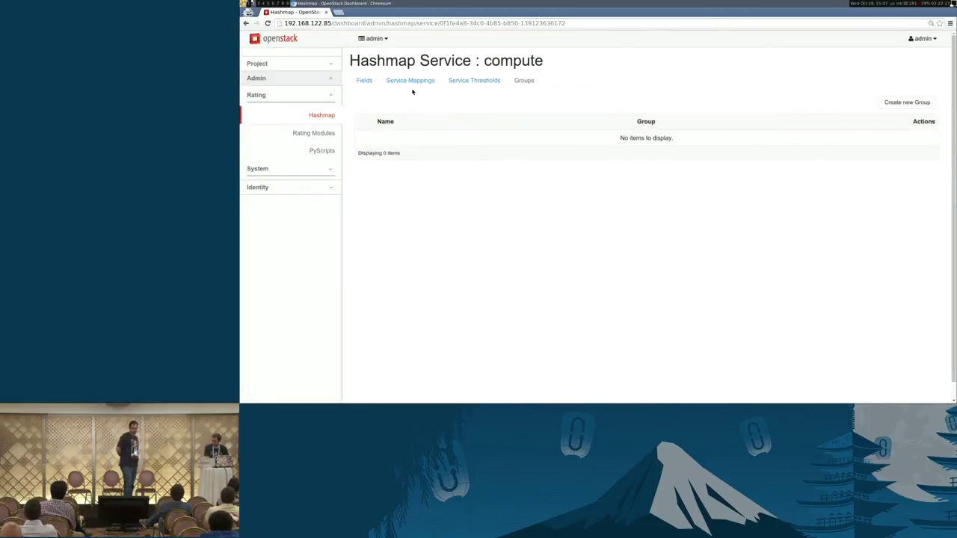
- Create a field named flavor in the compute hashmap service
click(365, 80)
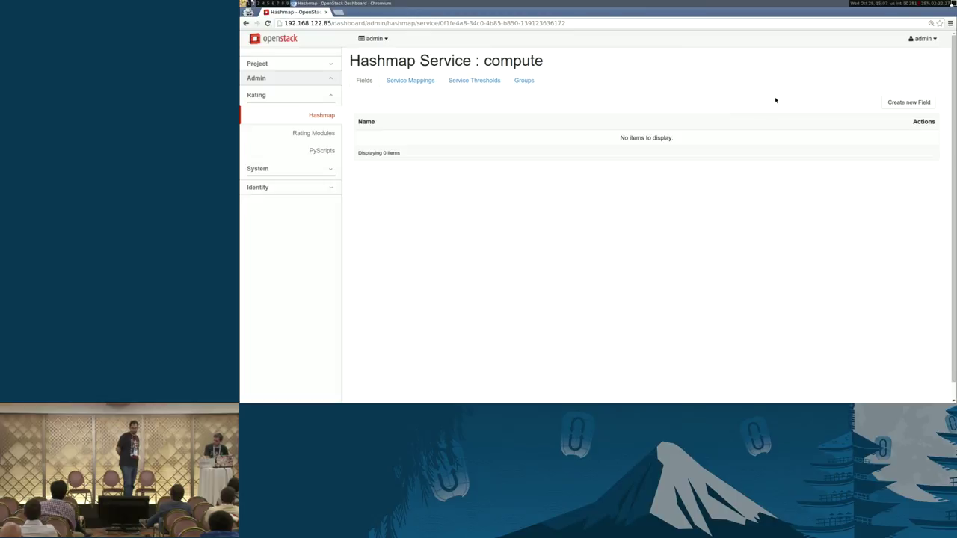
click(906, 105)
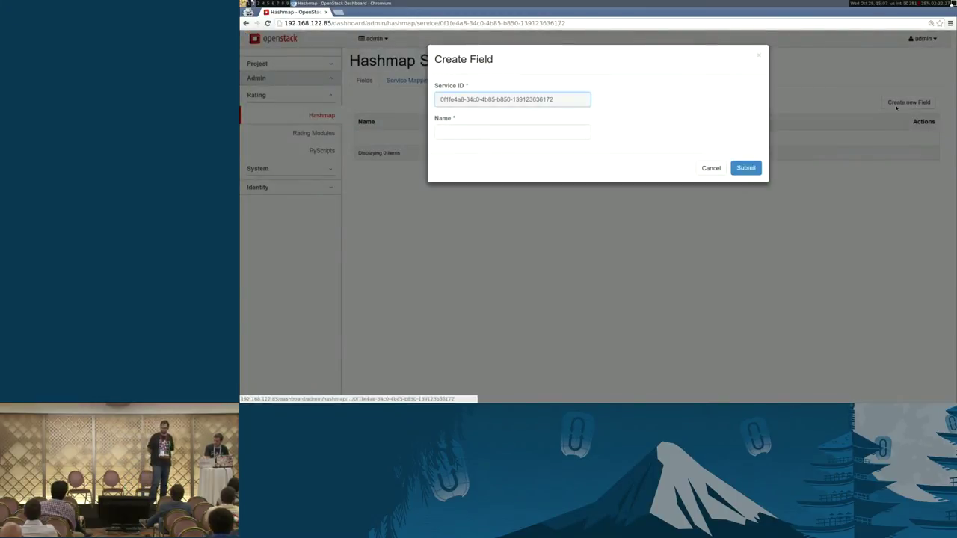
click(574, 134)
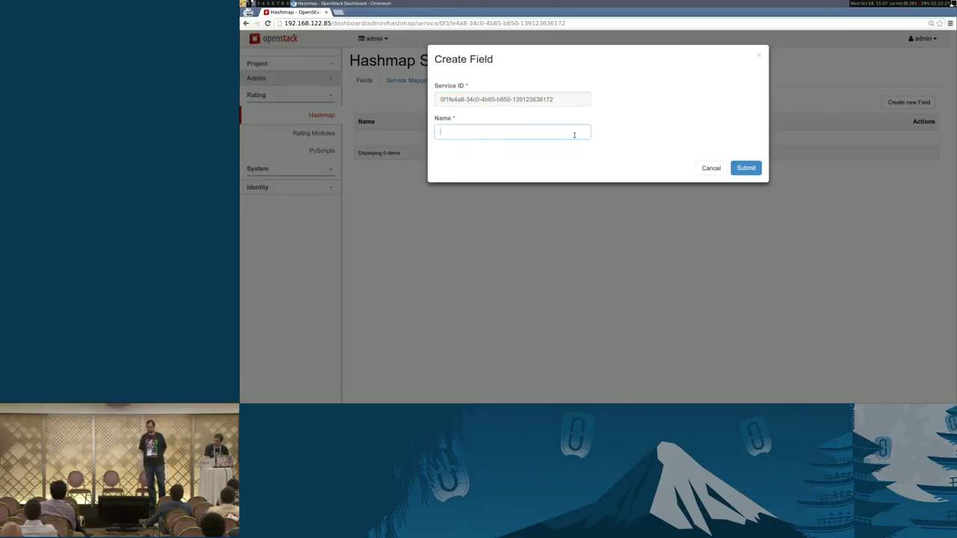
text(flavor)
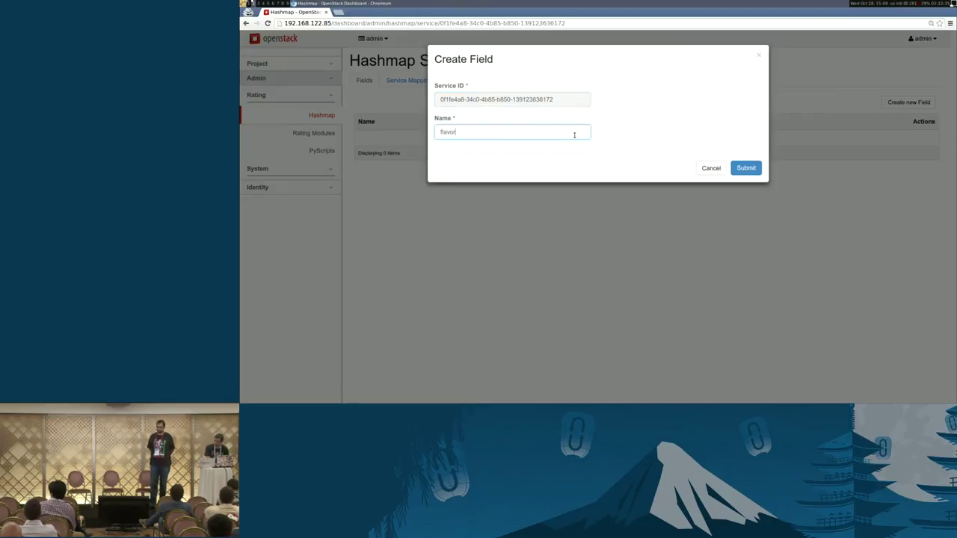
click(756, 169)
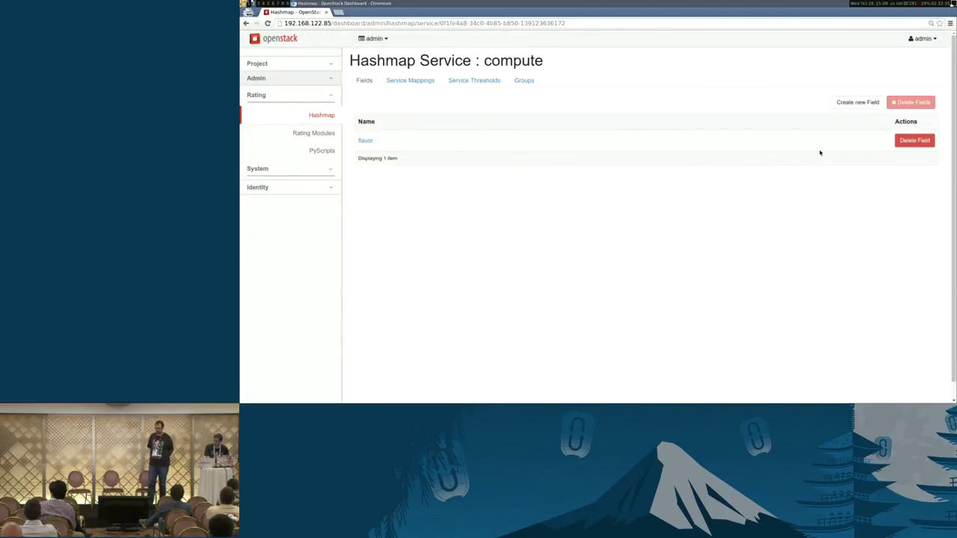
- Open the flavor field of the compute hashmap service
click(370, 140)
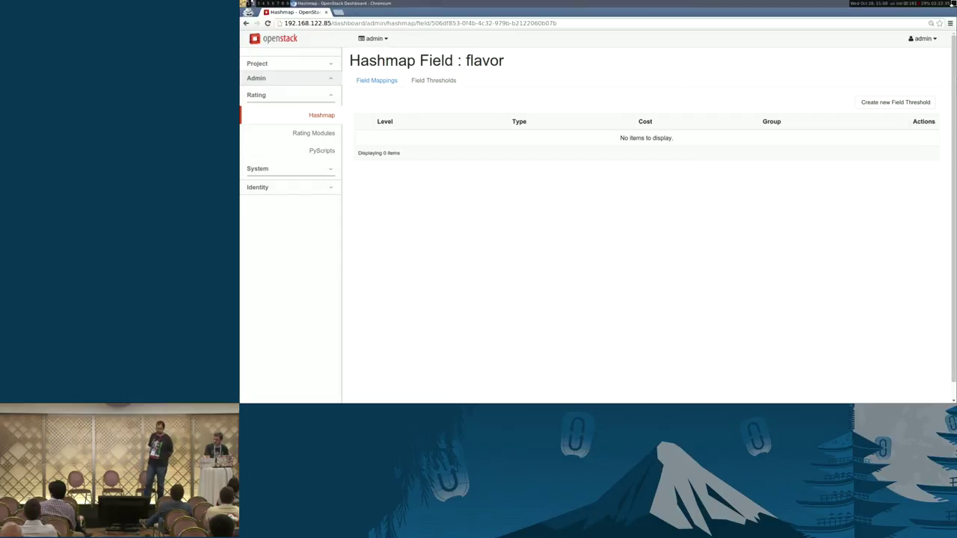
click(885, 102)
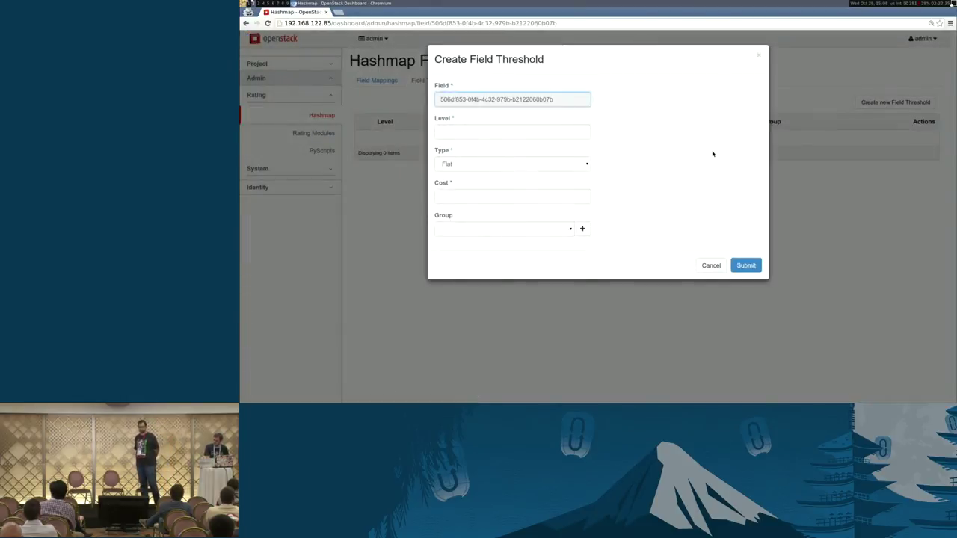
click(568, 132)
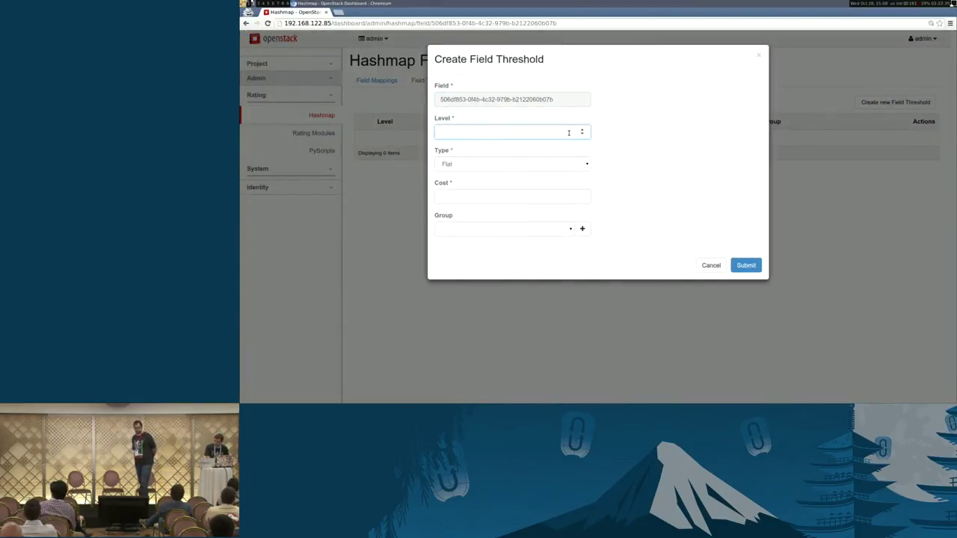
key(Escape)
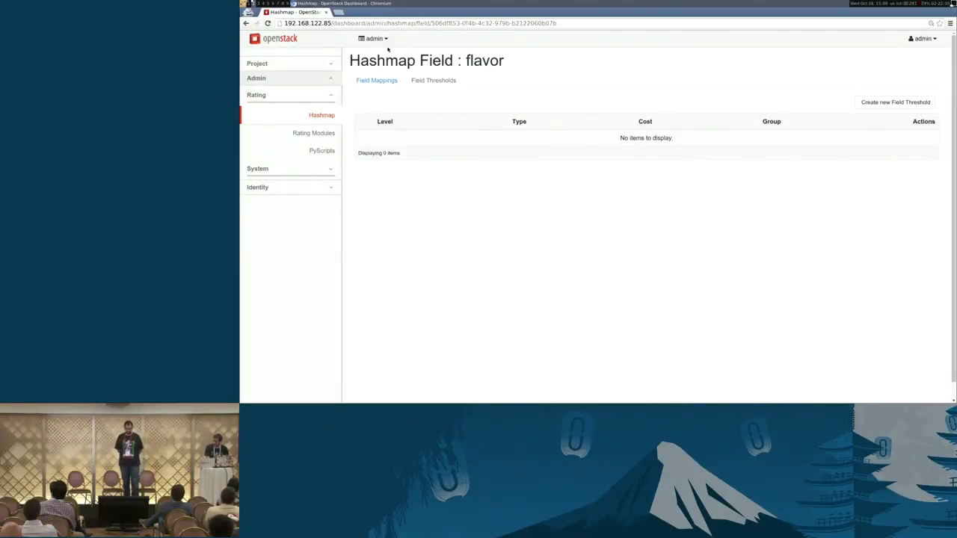
- Start a flat field mapping on the flavor field with value m1.tiny and cost 1.5
click(376, 80)
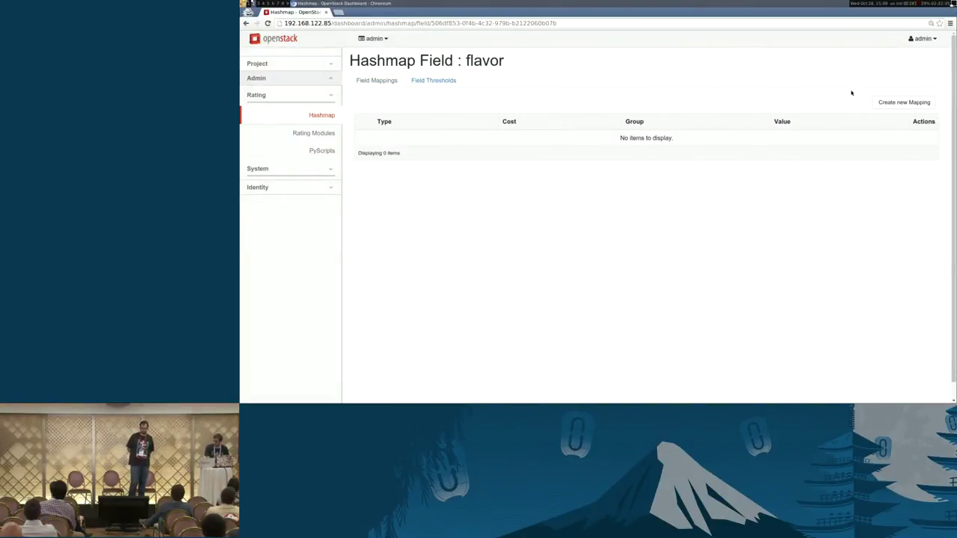
click(899, 103)
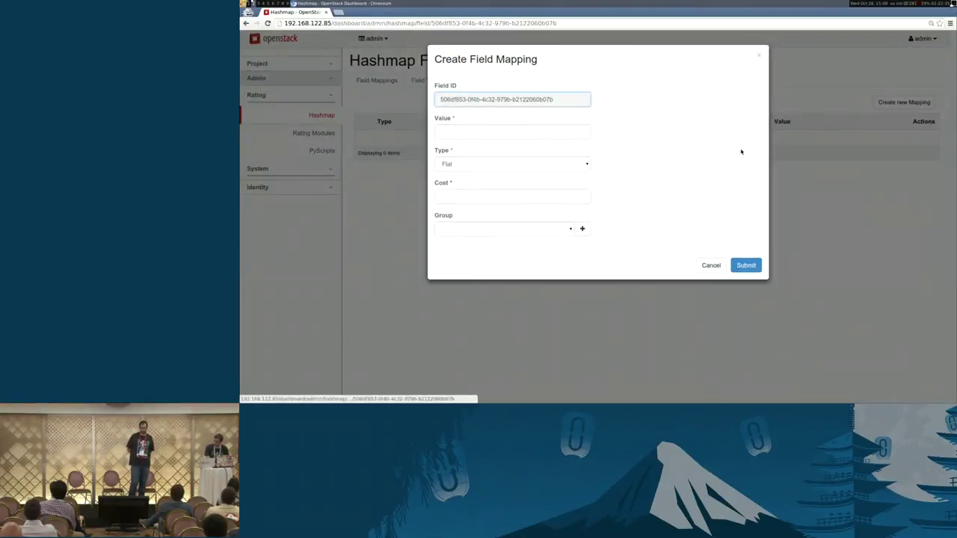
click(553, 136)
text(m1.tiny)
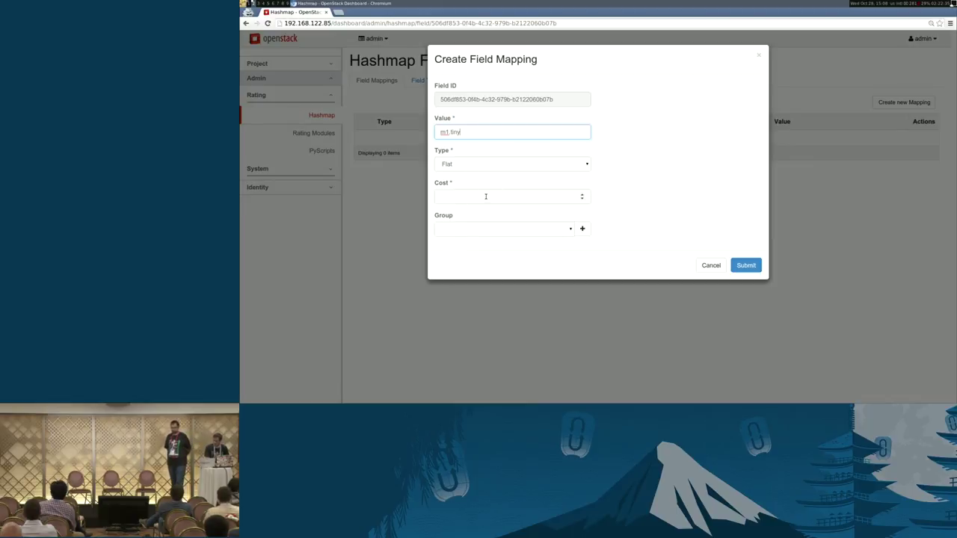
click(486, 196)
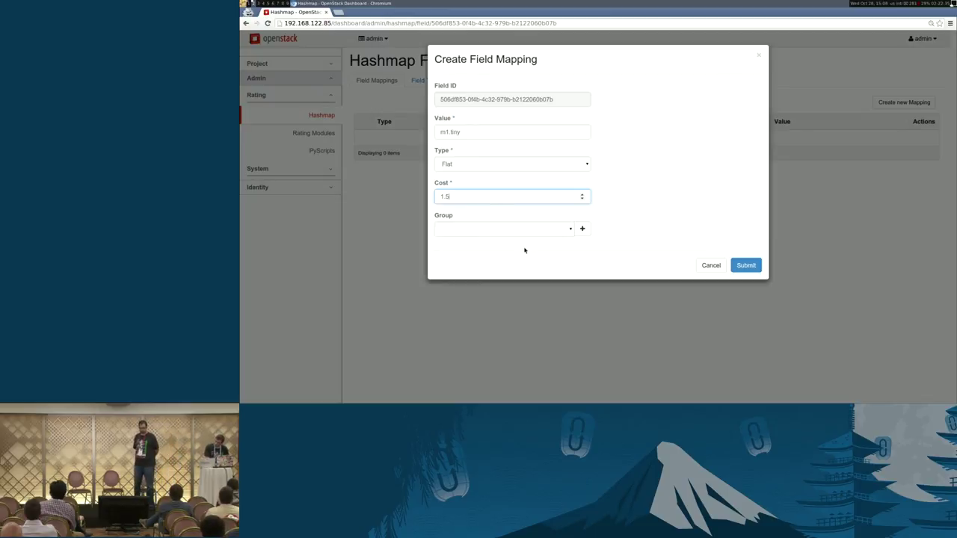
- Create a group named instance_uptime for the m1.tiny mapping and submit the mapping
click(570, 230)
click(570, 230)
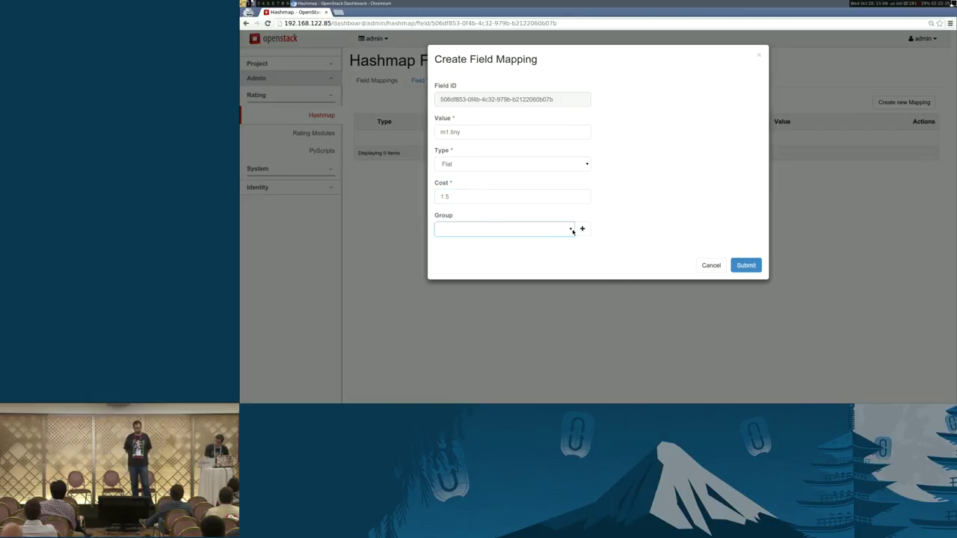
click(583, 229)
text(instance_uptime)
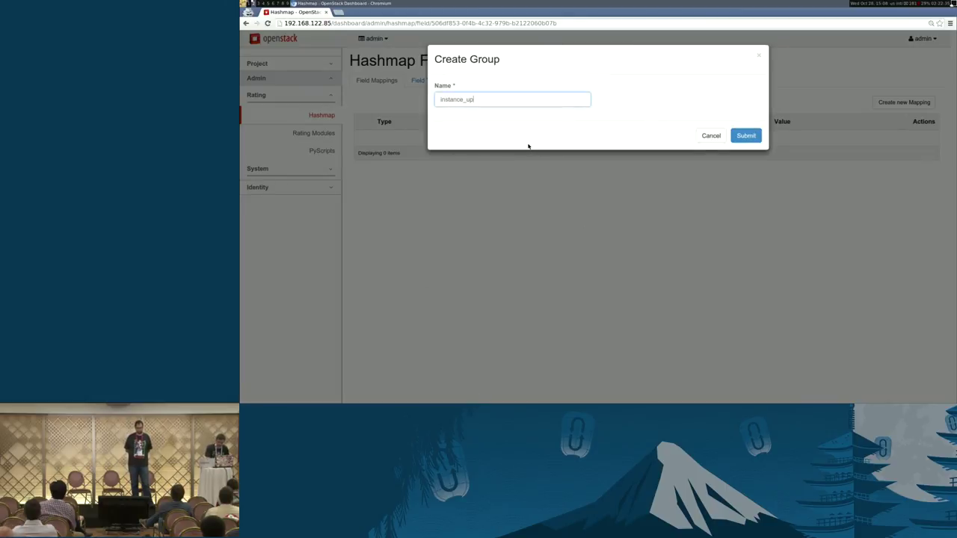
key(Return)
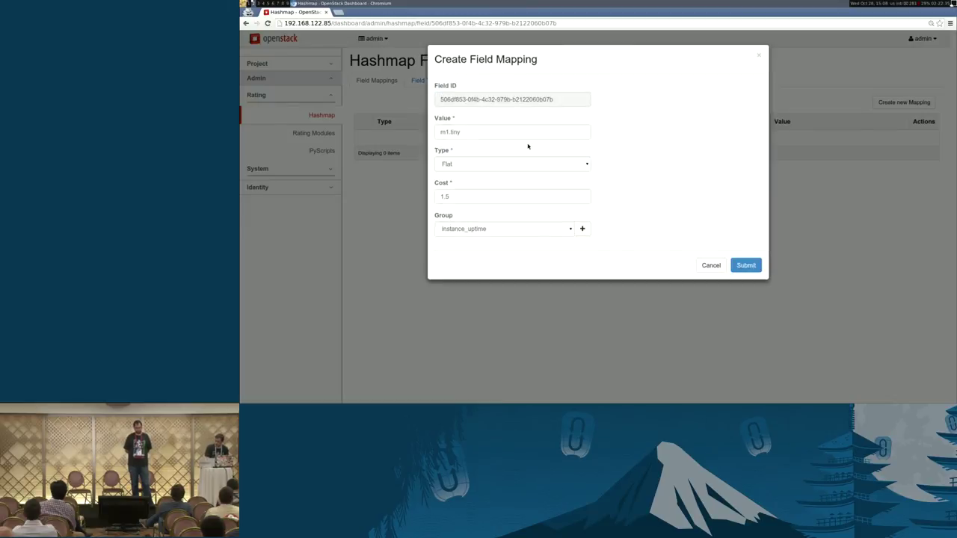
click(746, 265)
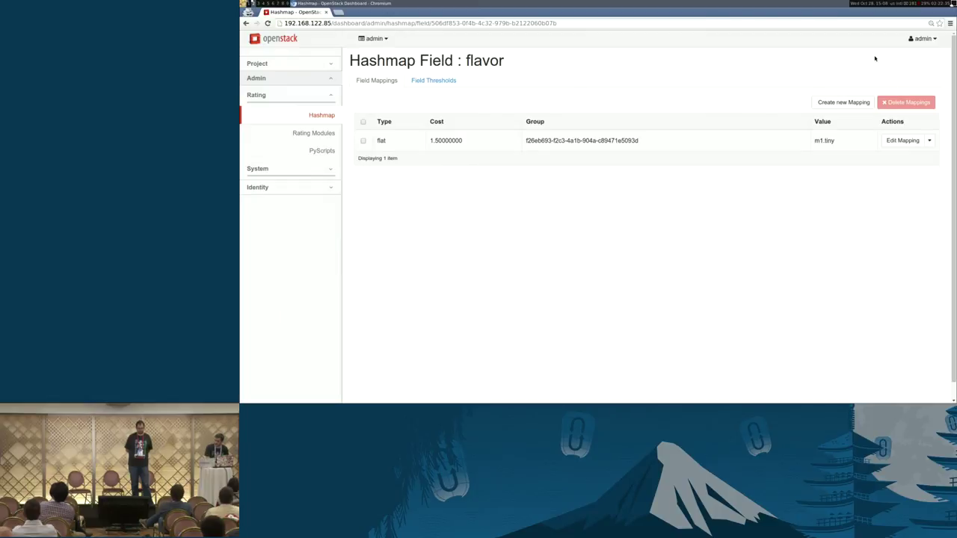
- Create a flat field mapping for m1.small with cost 2 in the instance_uptime group
click(861, 101)
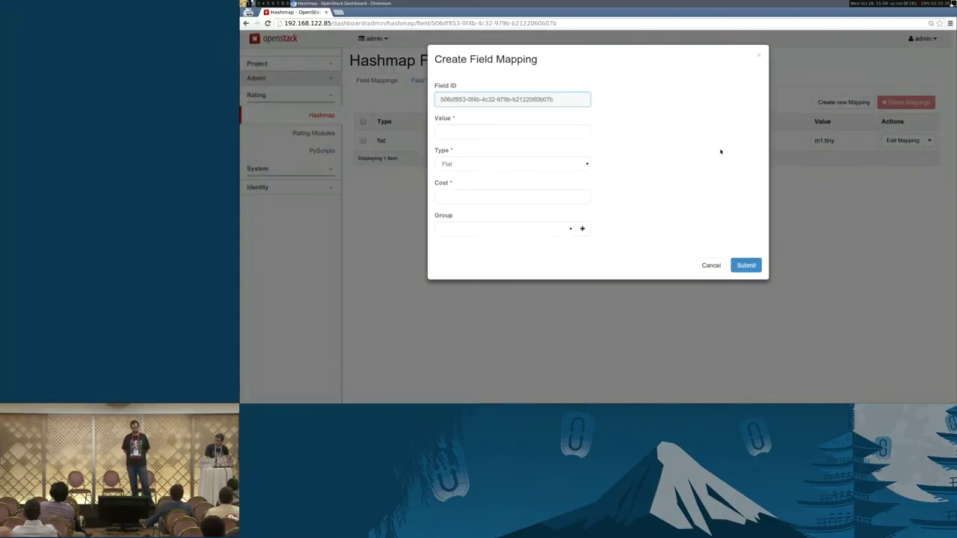
click(566, 132)
text(m1)
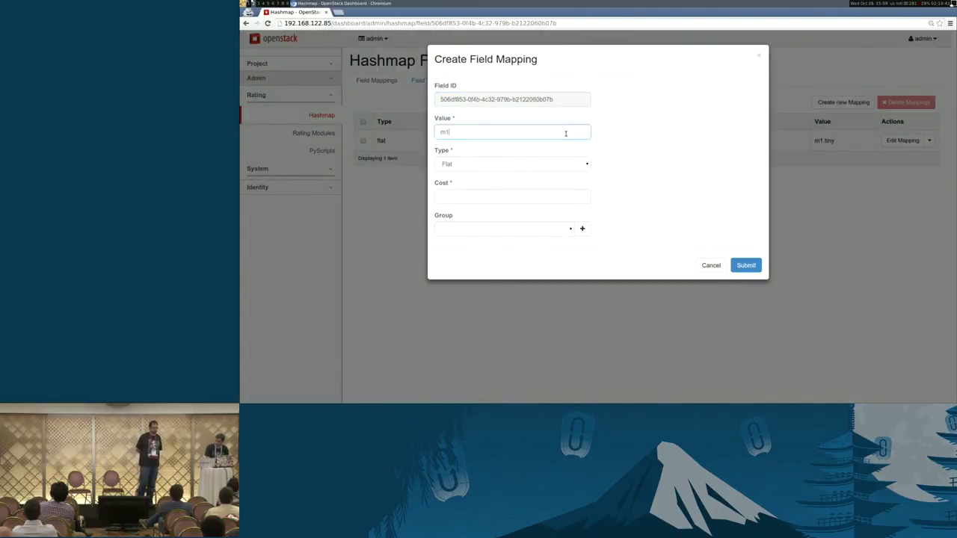
text(.s)
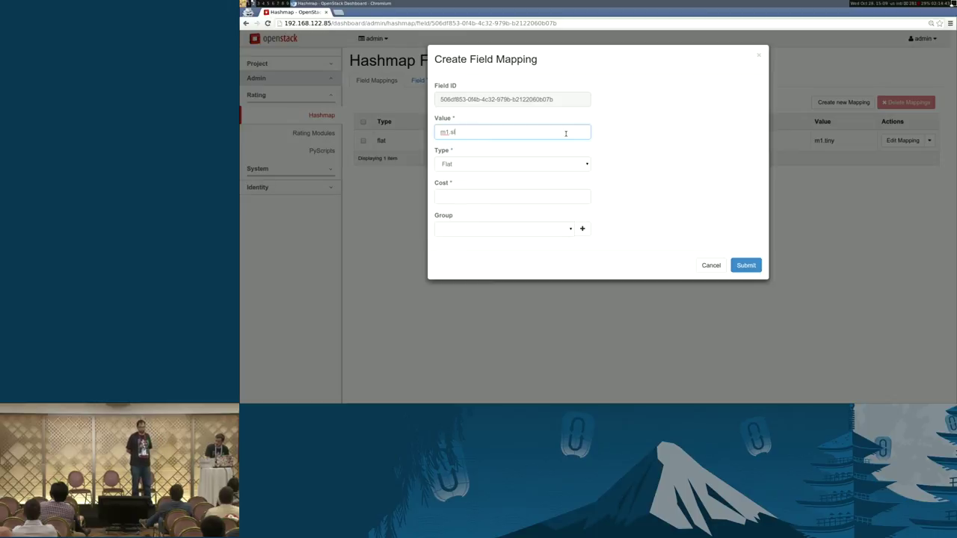
text(mall)
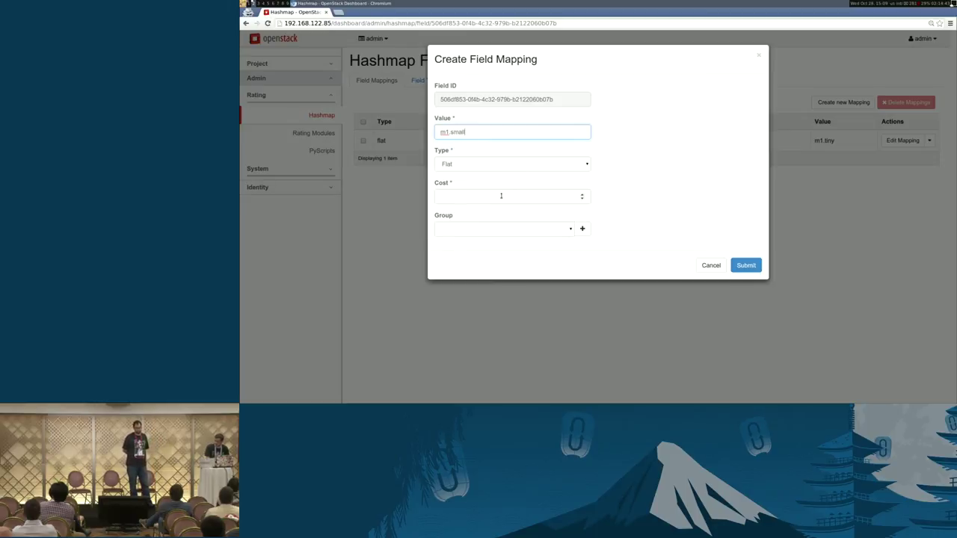
click(500, 197)
text(2)
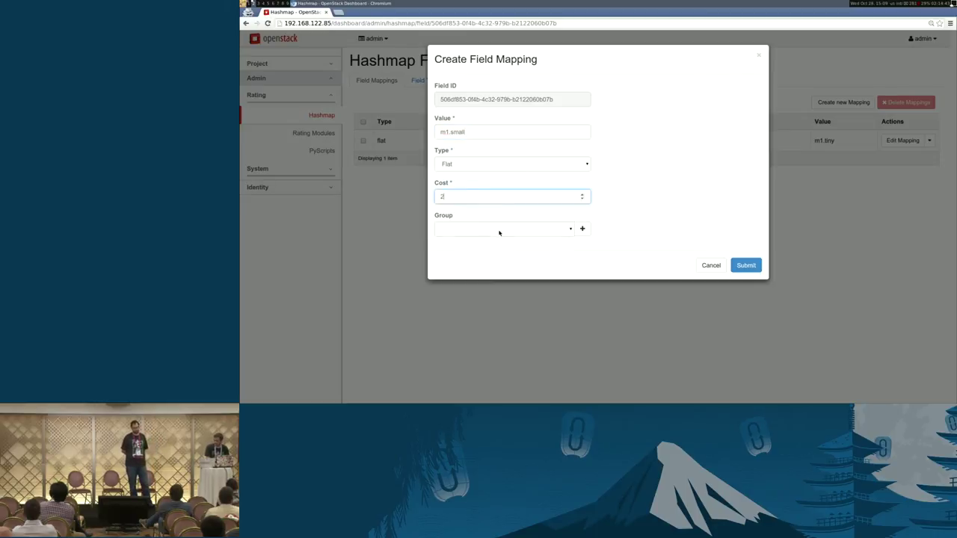
click(499, 231)
click(498, 247)
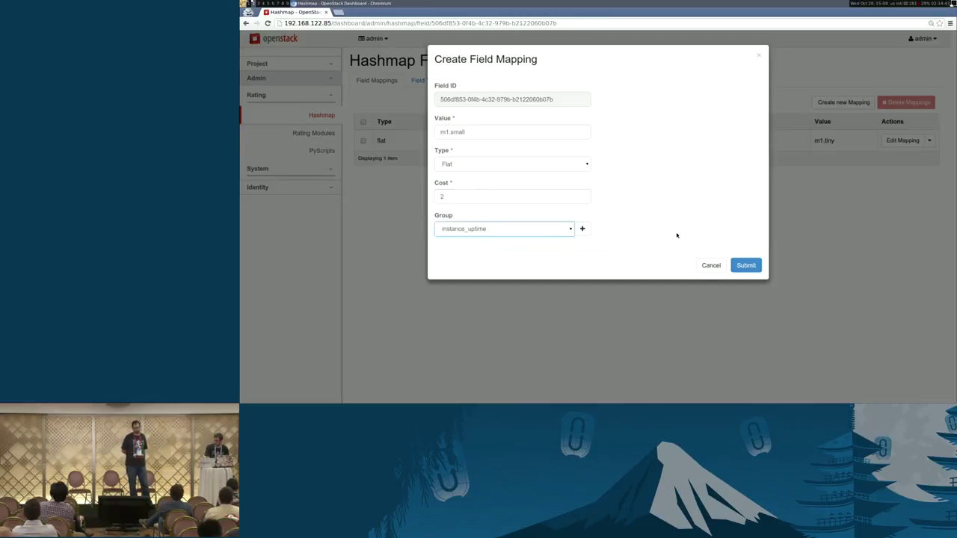
click(748, 269)
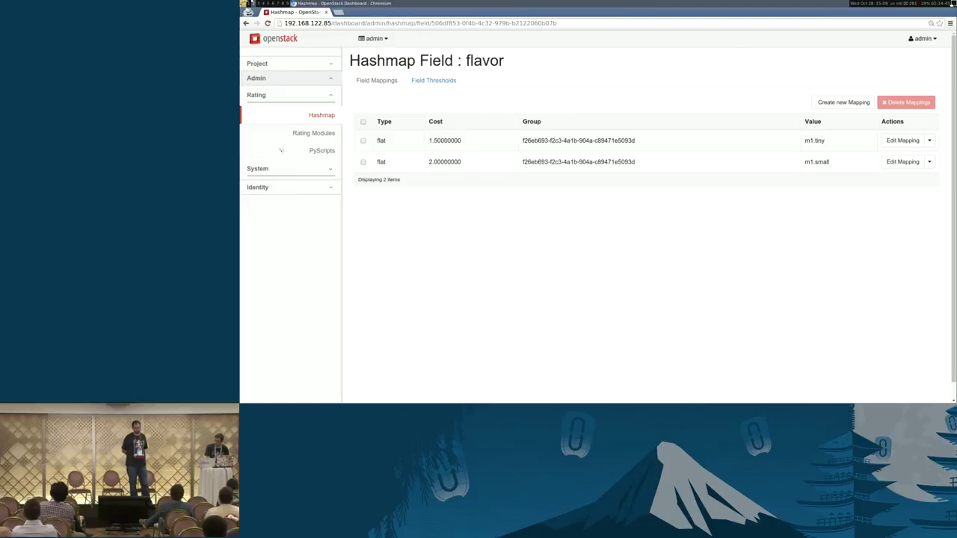
- Examine the mappings and thresholds in the compute service's instance_uptime group details, opened in a separate browser tab
click(317, 116)
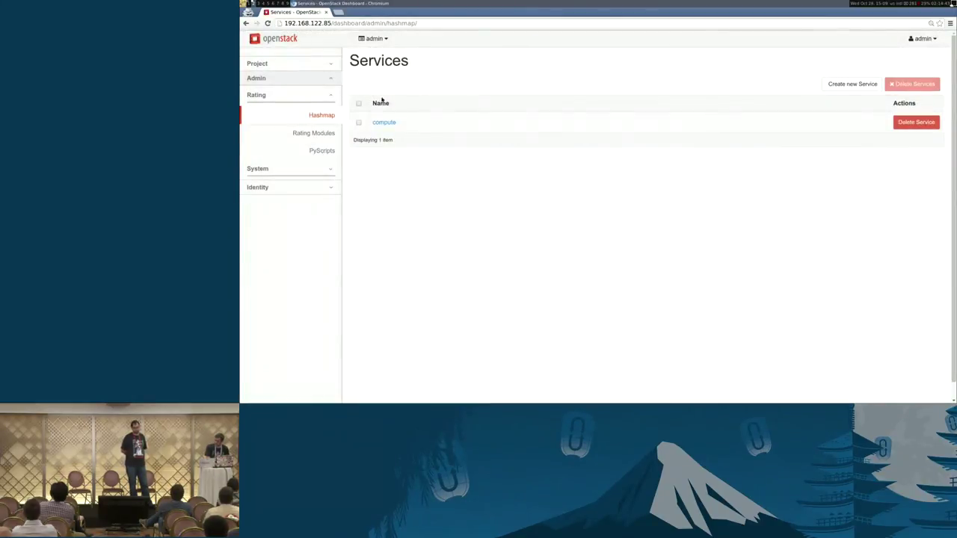
click(384, 123)
click(523, 81)
middle_click(417, 144)
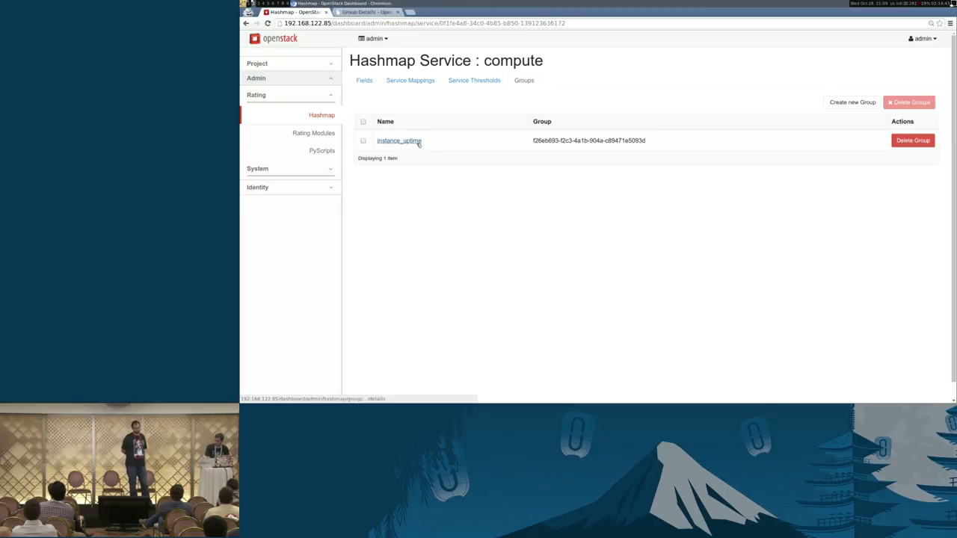
click(362, 14)
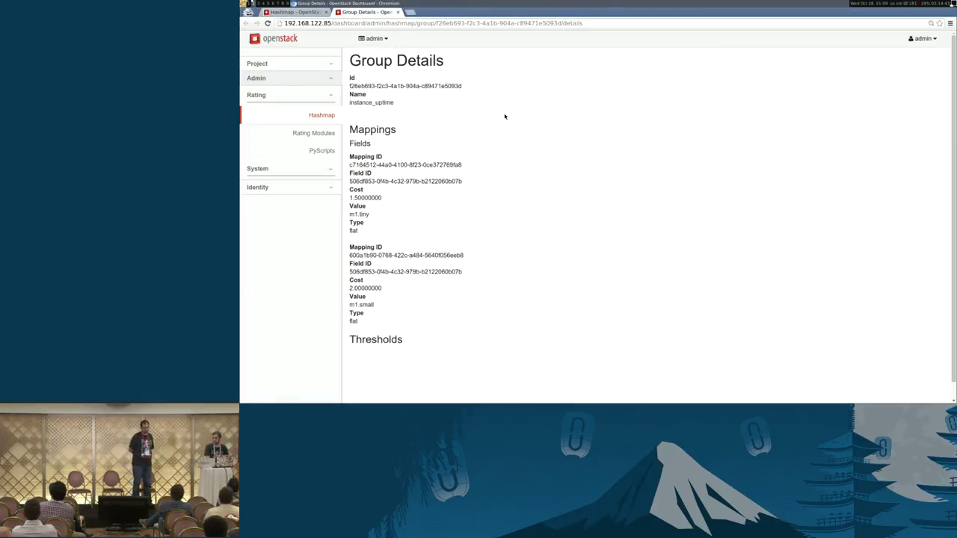
click(398, 12)
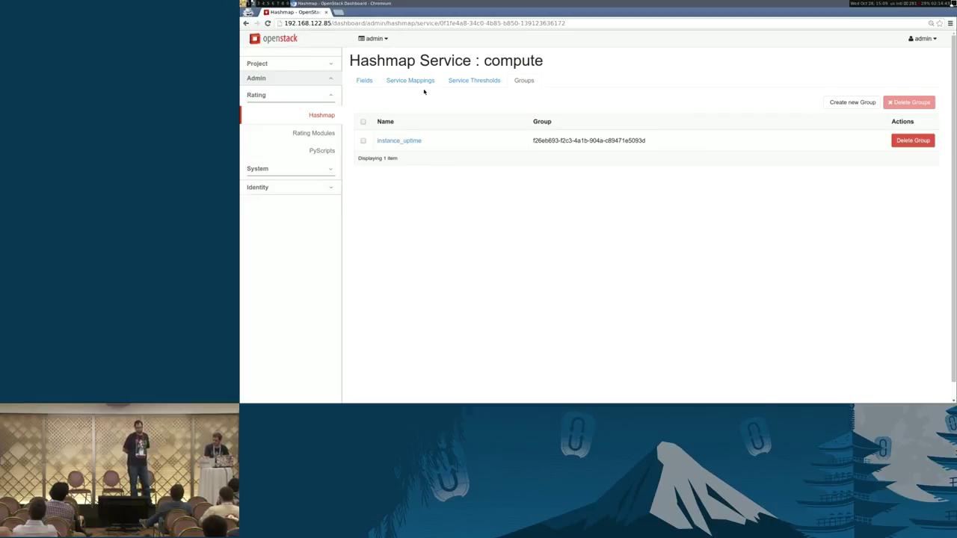
- Return to the hashmap services list and create a service named volume
key(alt+Left)
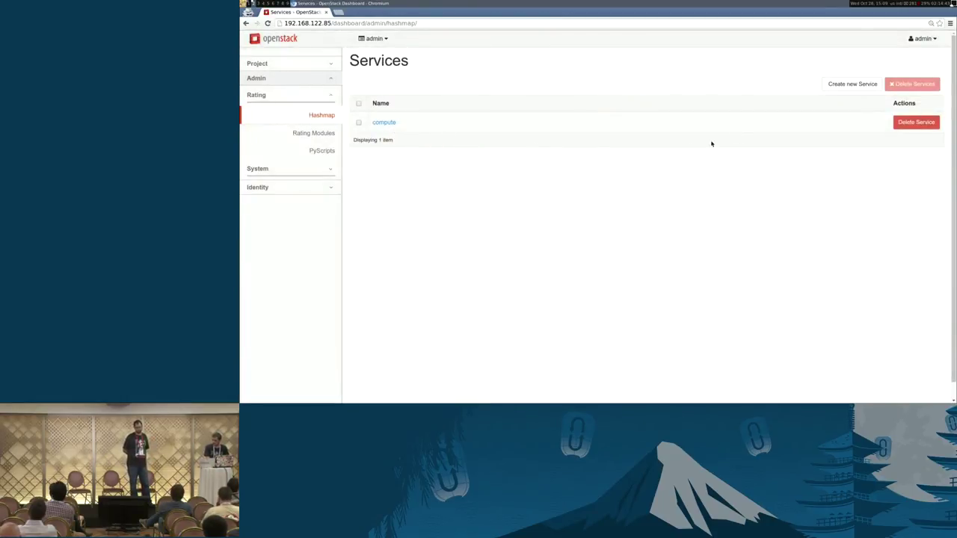
click(841, 83)
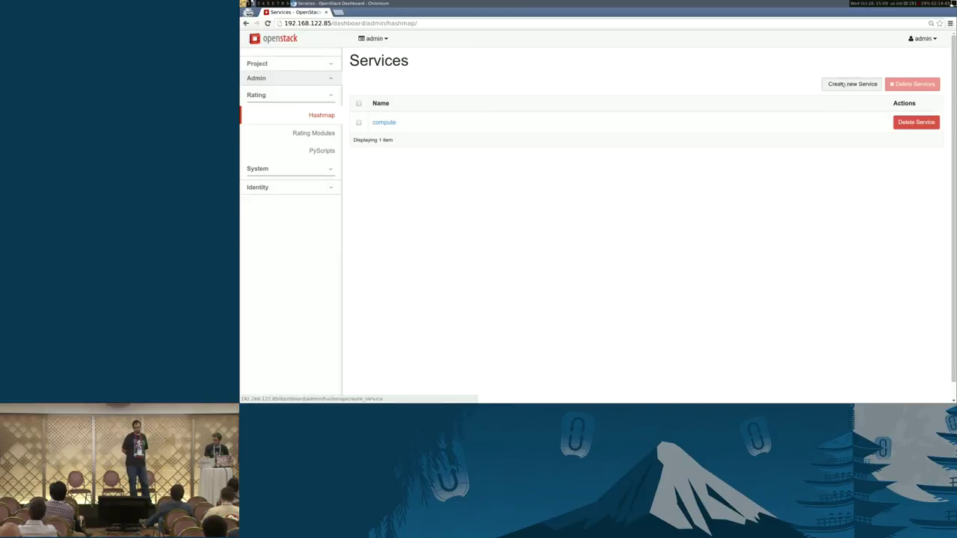
text(volume)
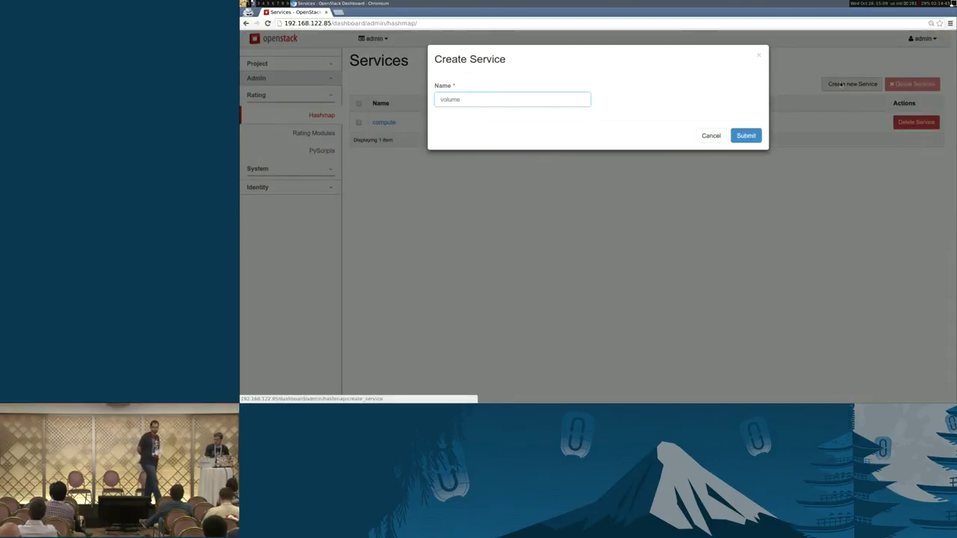
key(Return)
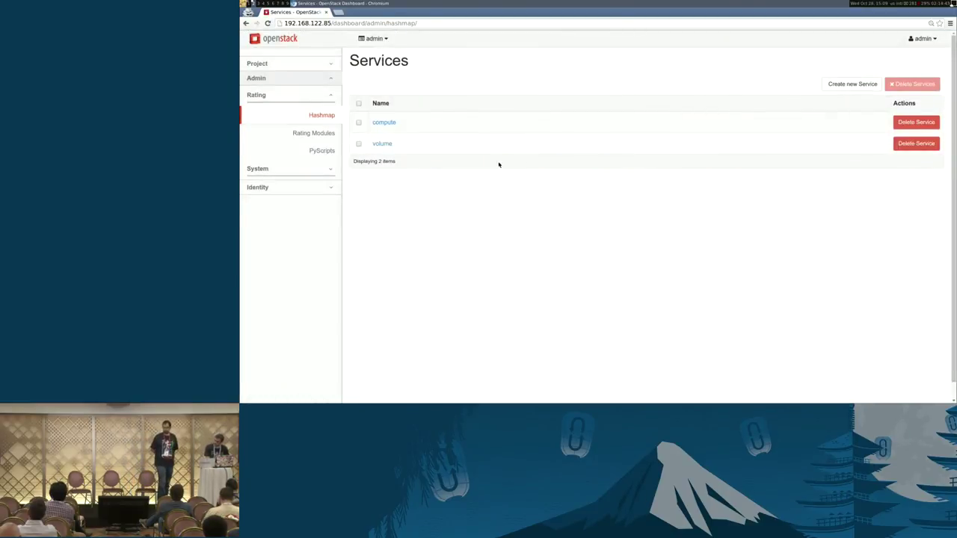
- Start a flat service mapping for the volume service with cost 01 and a new group named volume
click(382, 143)
click(398, 84)
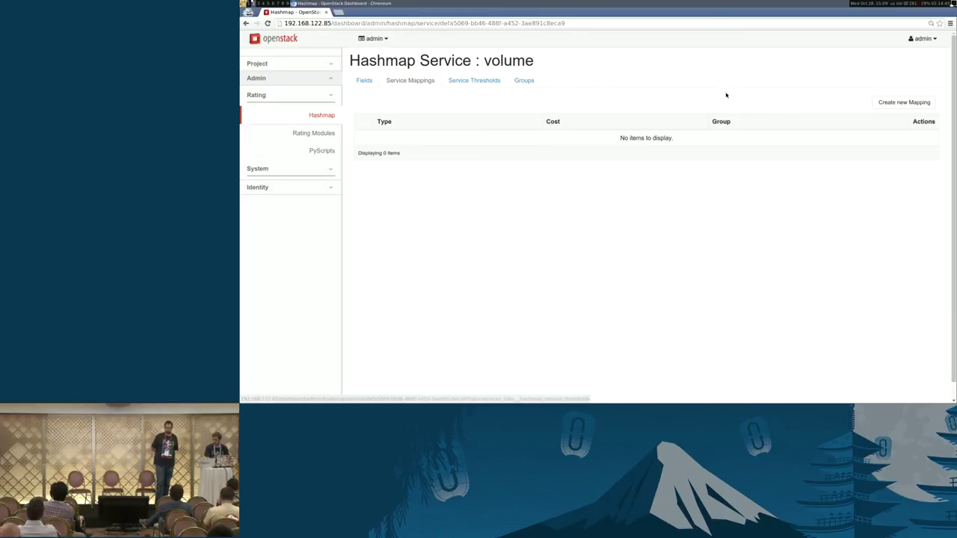
click(880, 103)
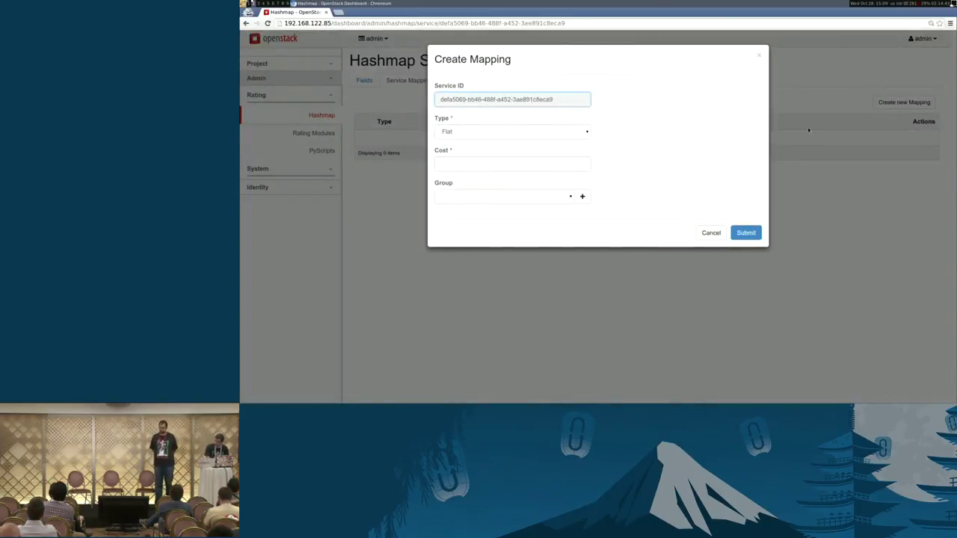
click(550, 171)
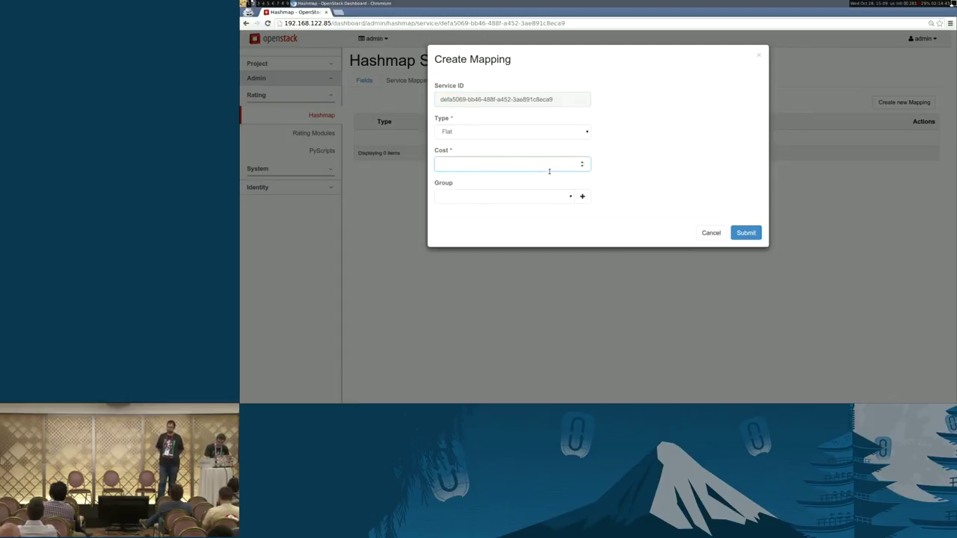
text(01)
click(582, 196)
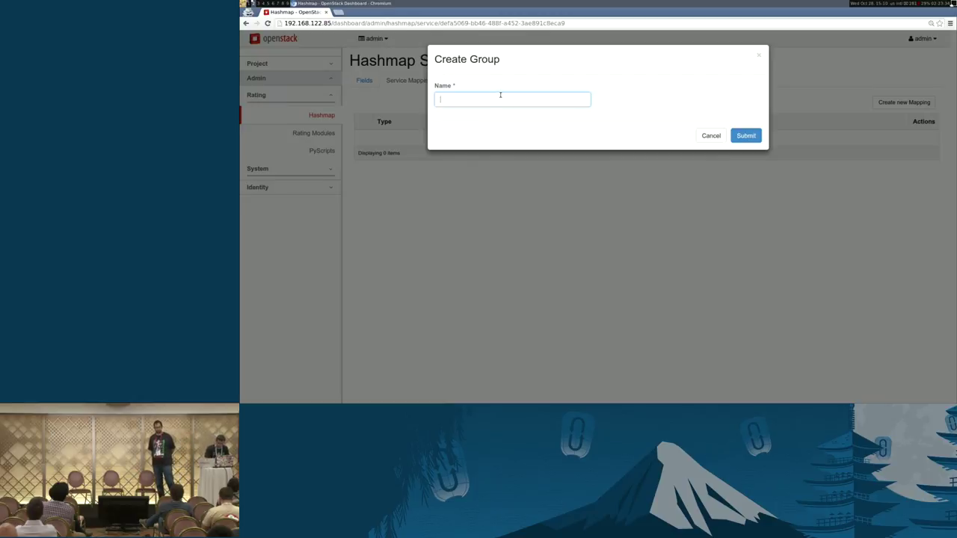
text(lume)
key(Return)
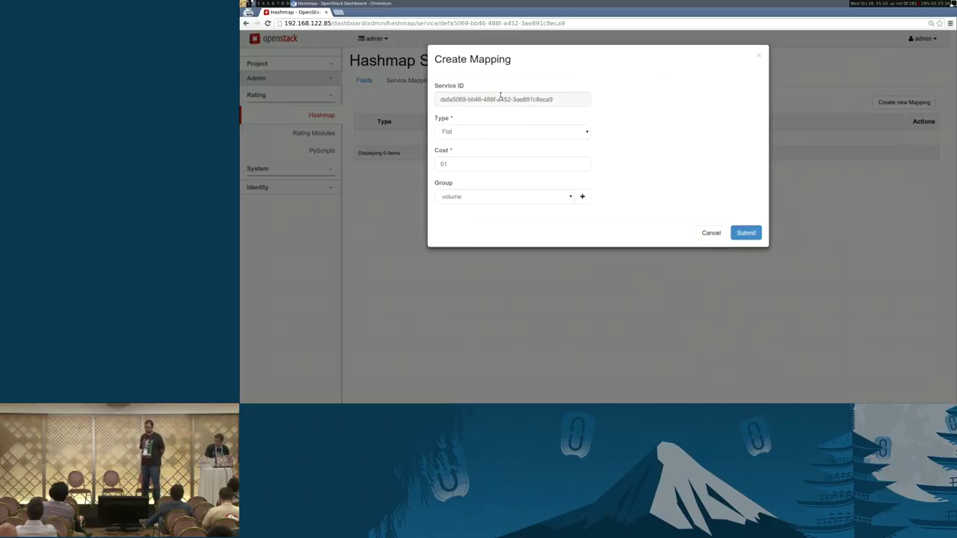
- Correct the volume service mapping's cost to 0.1 and submit the mapping
click(490, 169)
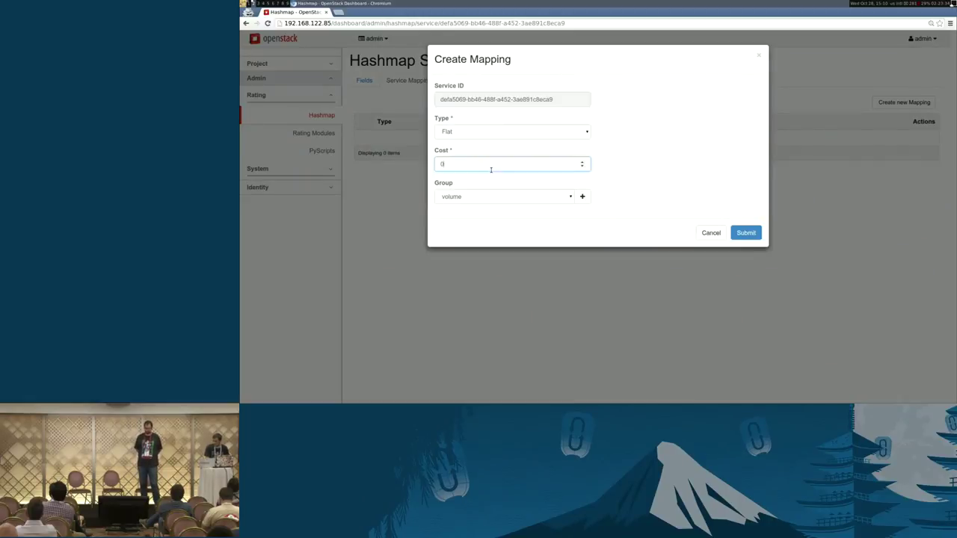
text(0.1)
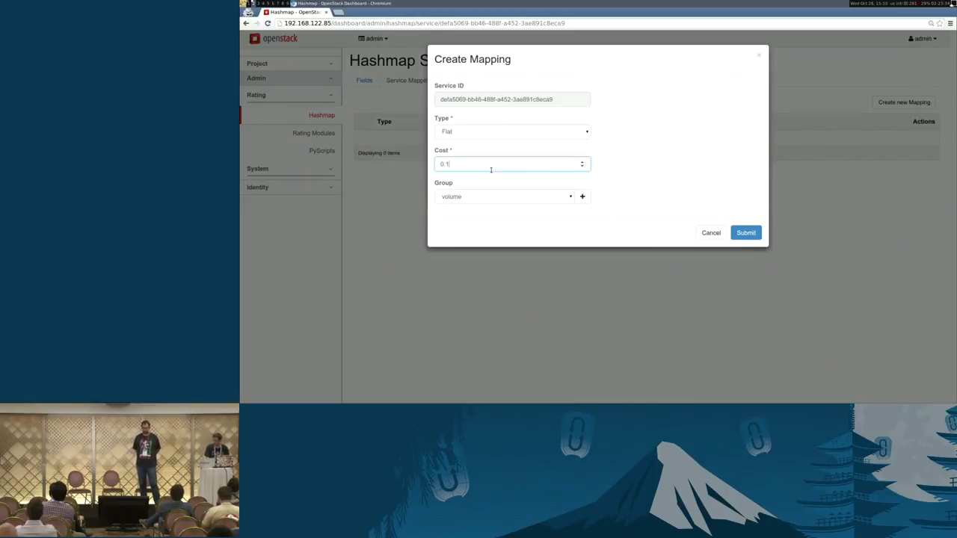
click(740, 234)
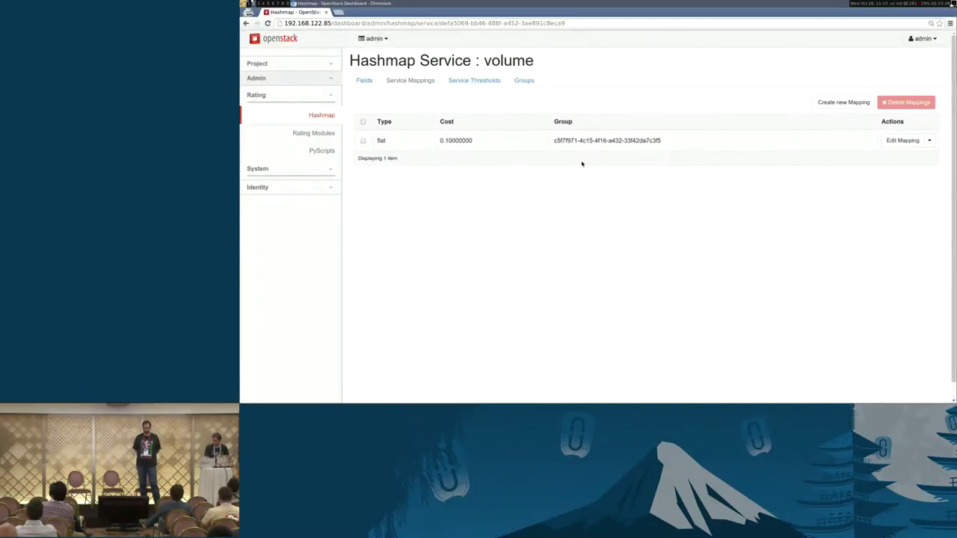
- Create a rate-type service threshold for the volume service with level 15, cost 0.98 and the volume group
click(487, 82)
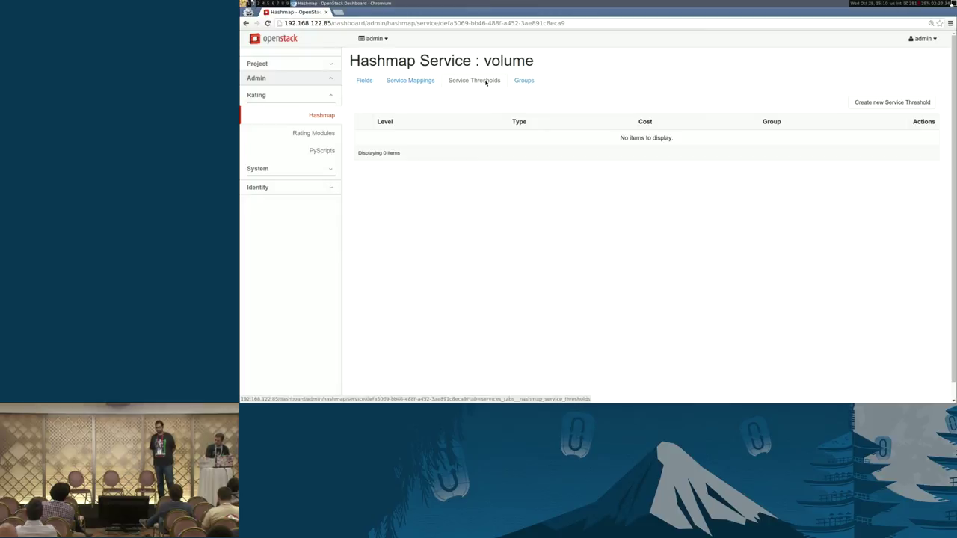
click(882, 105)
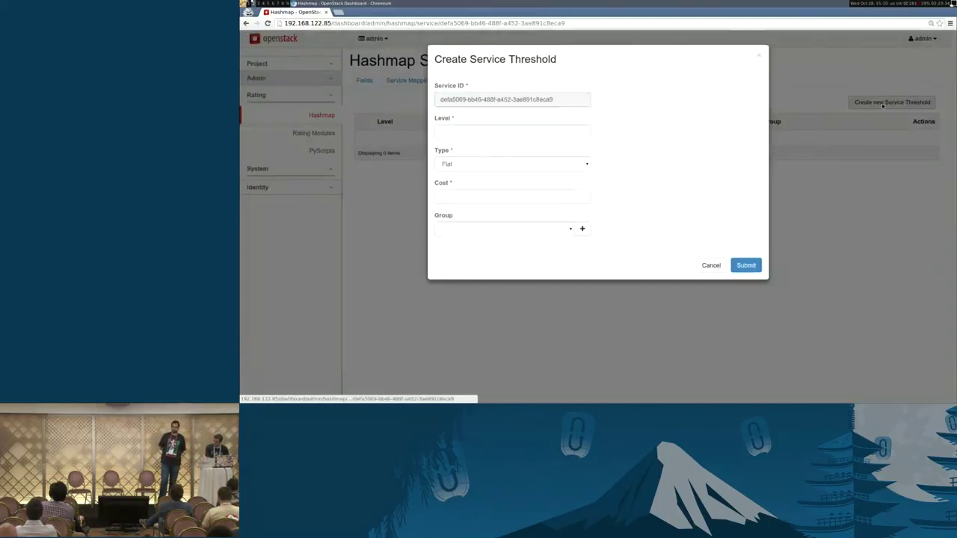
click(546, 133)
text(15)
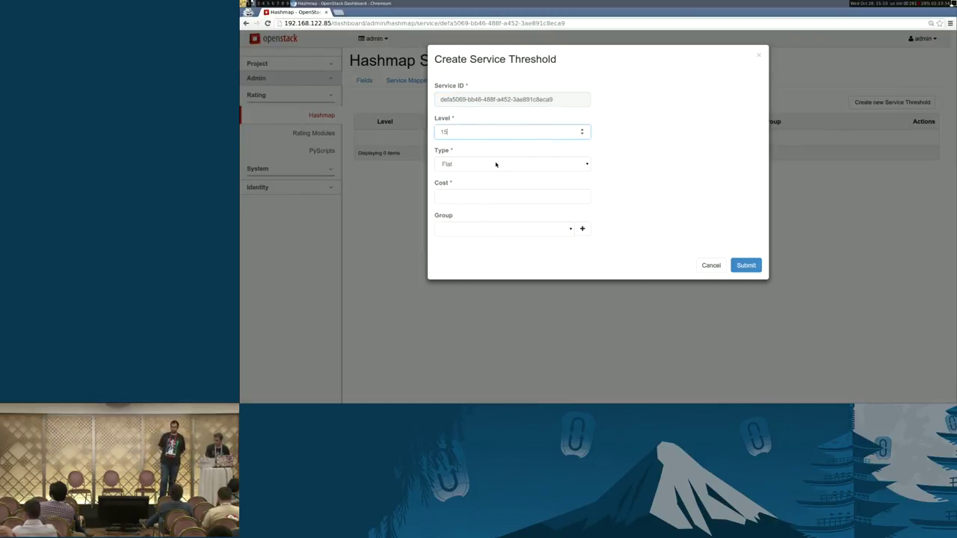
click(498, 164)
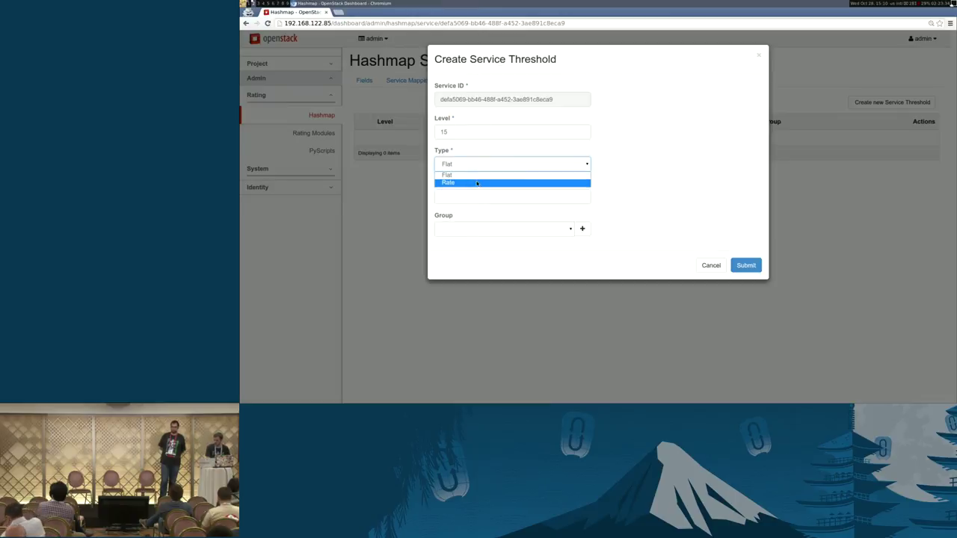
click(482, 182)
click(468, 195)
text(0)
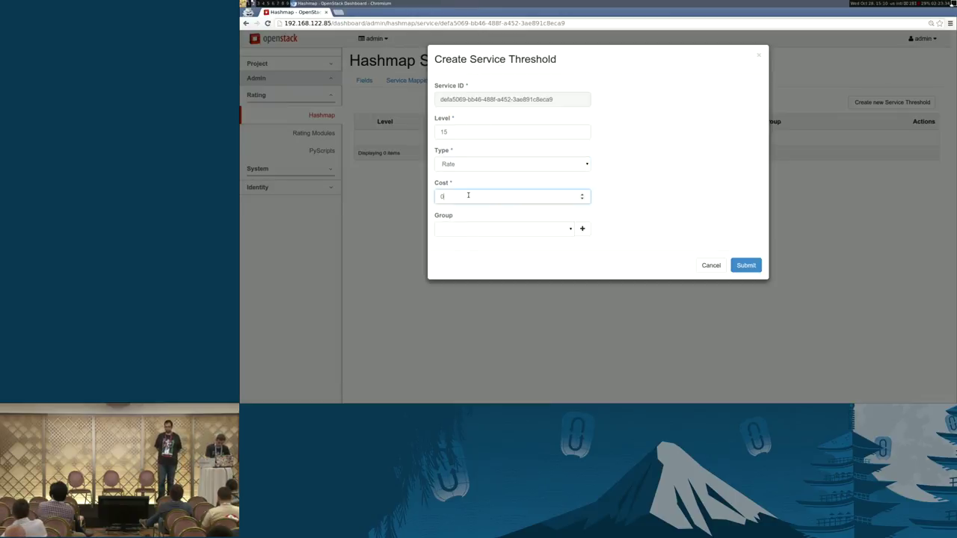
text(.98)
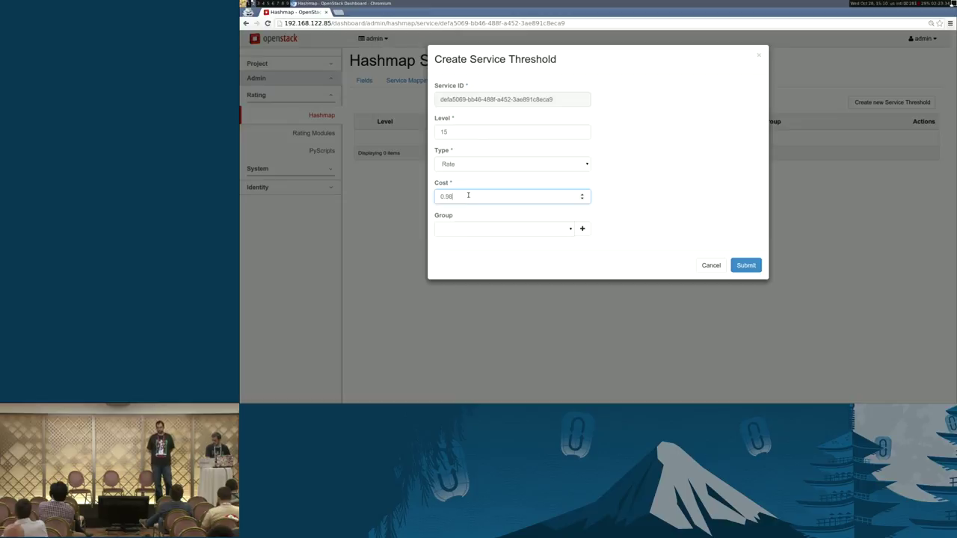
click(554, 229)
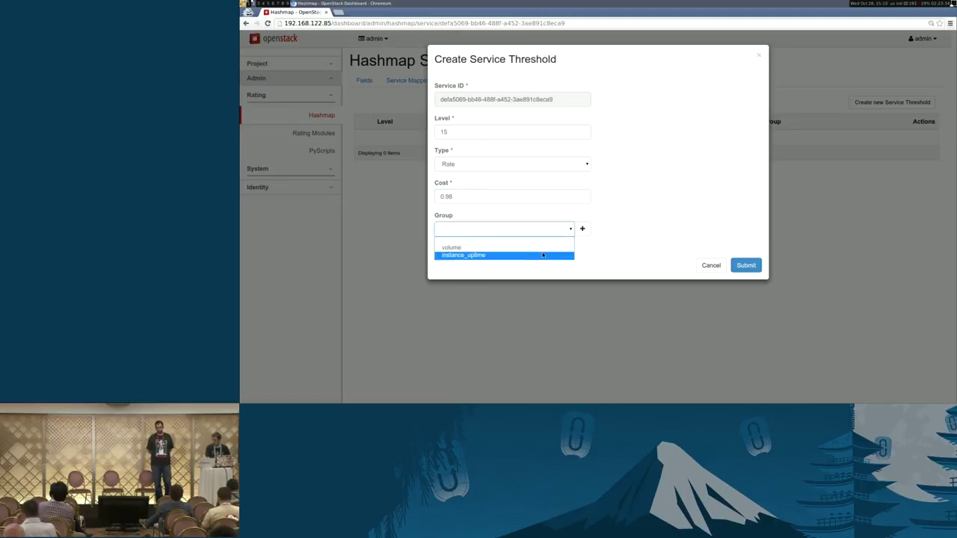
click(538, 247)
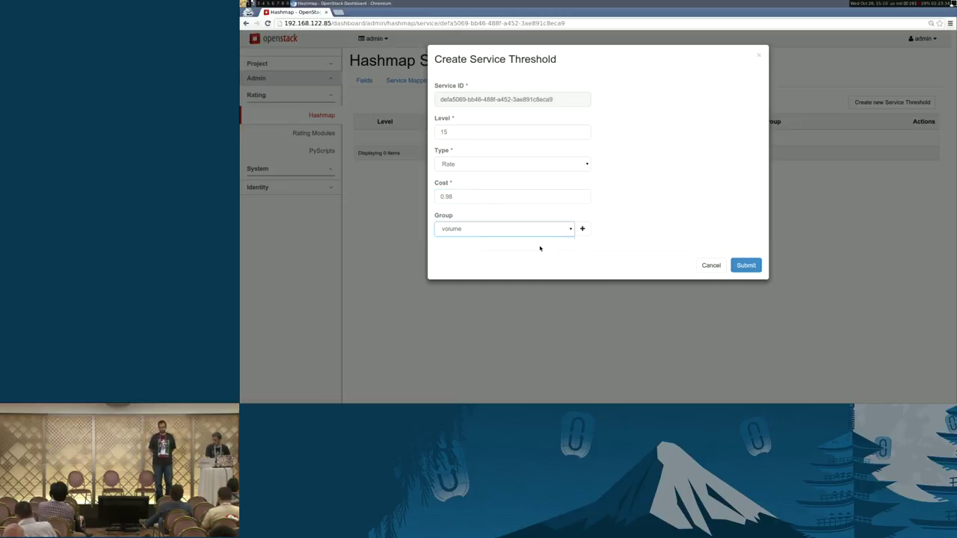
click(748, 266)
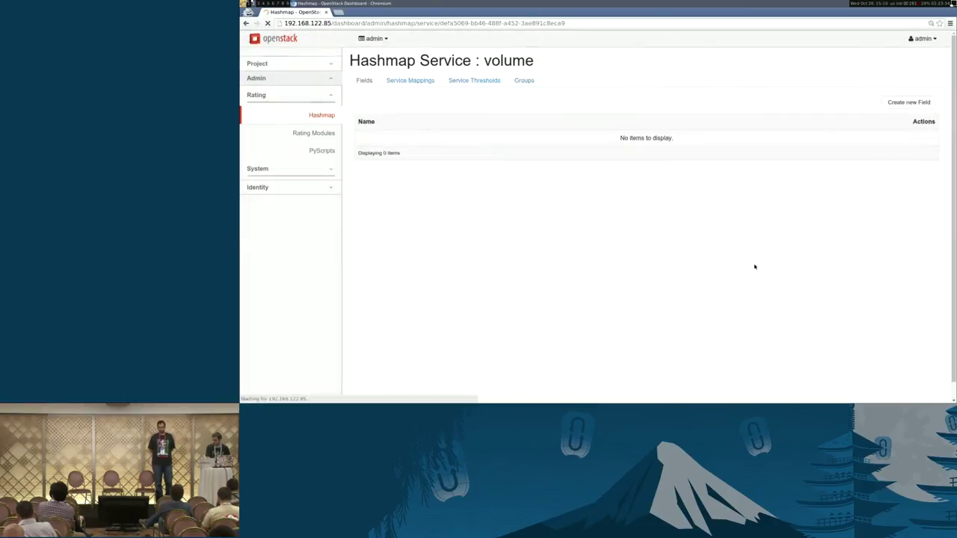
- Sign out of the admin account and log in as demo with the account password
click(919, 43)
click(901, 88)
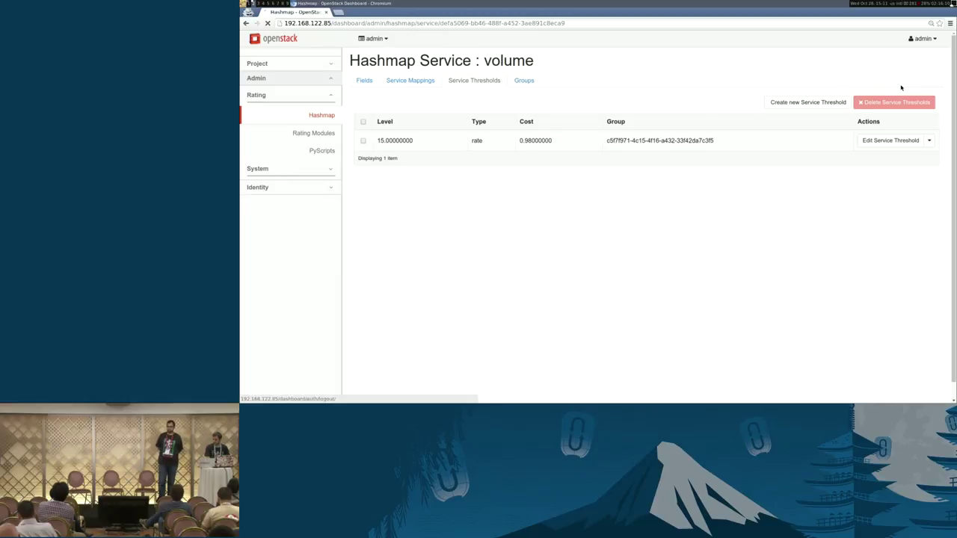
text(demo)
key(Tab)
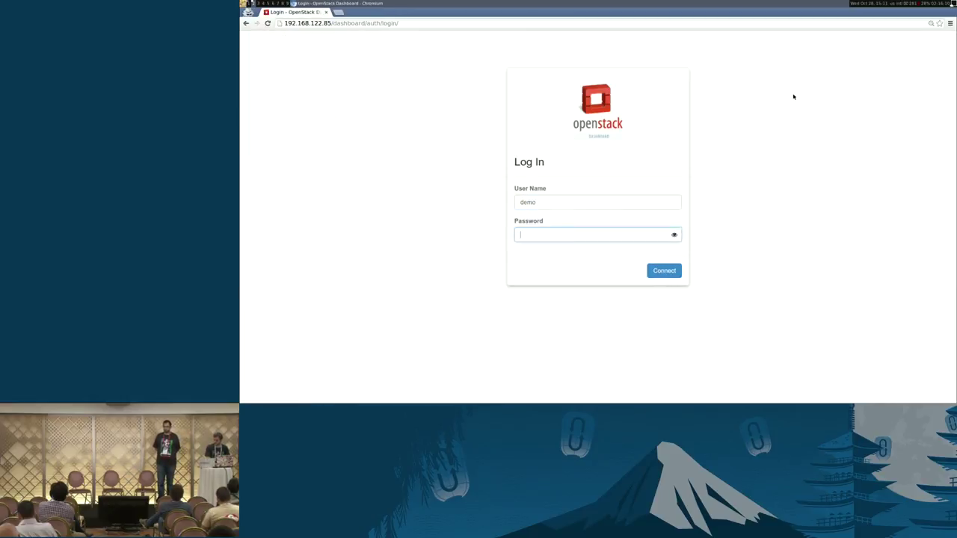
text(password)
key(Return)
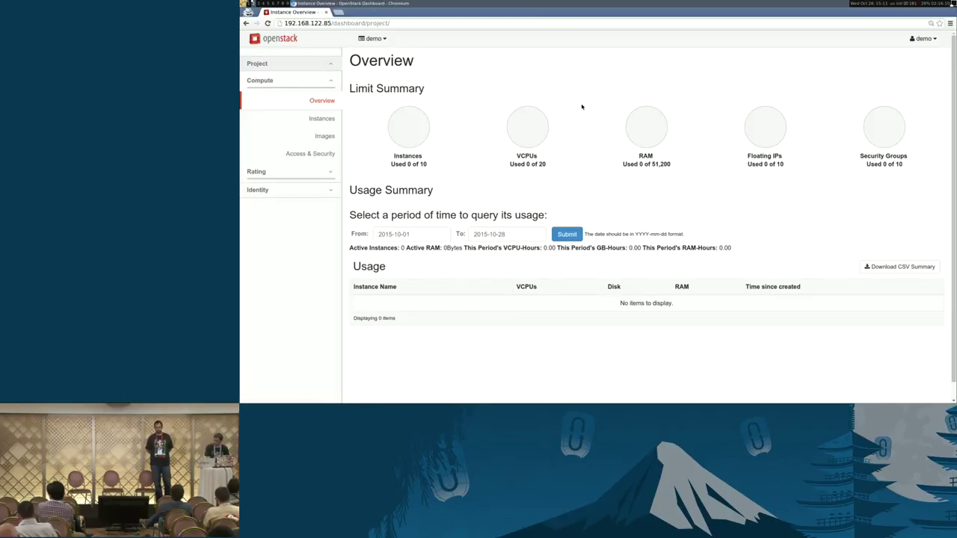
- Check the rating price for launching one m1.small instance named test_instance, and cancel the launch without creating it
click(319, 119)
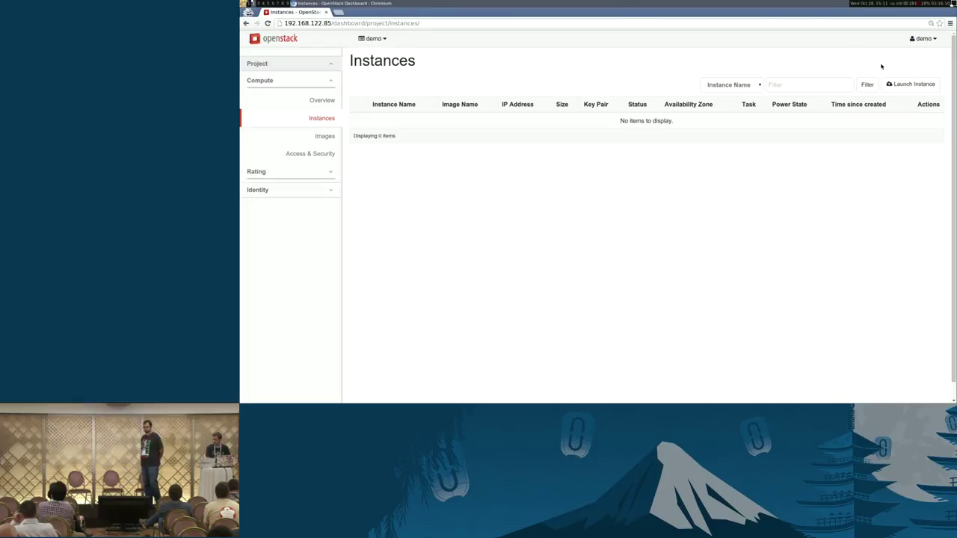
click(910, 85)
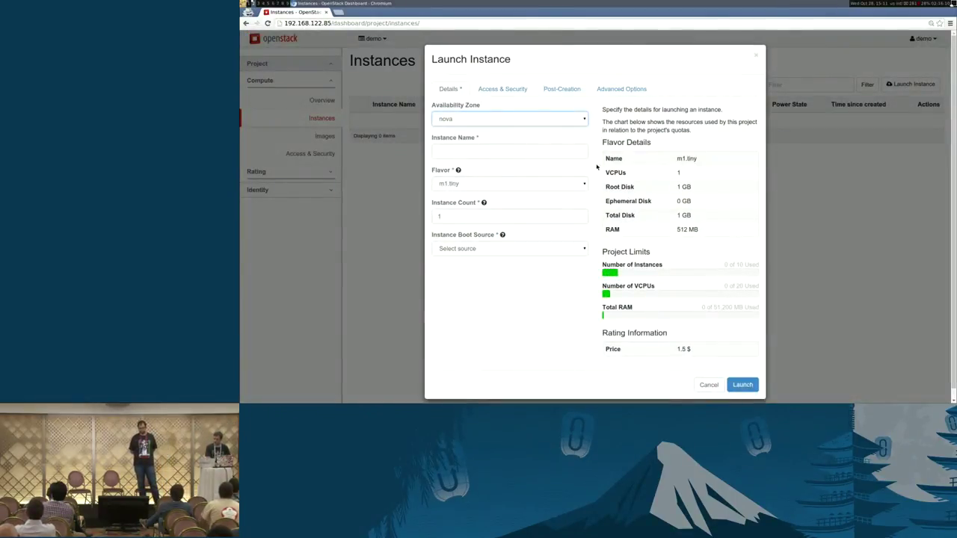
click(567, 152)
text(test_instance)
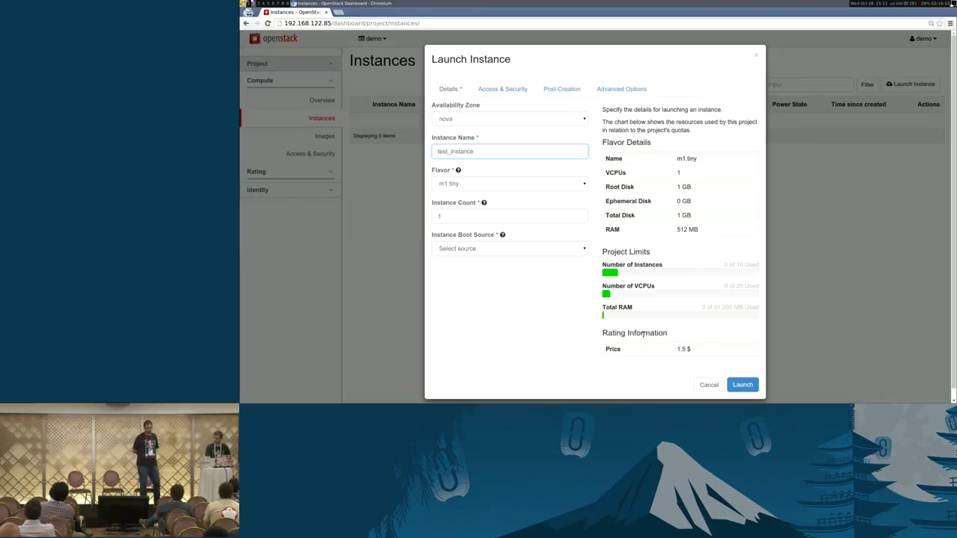
click(500, 185)
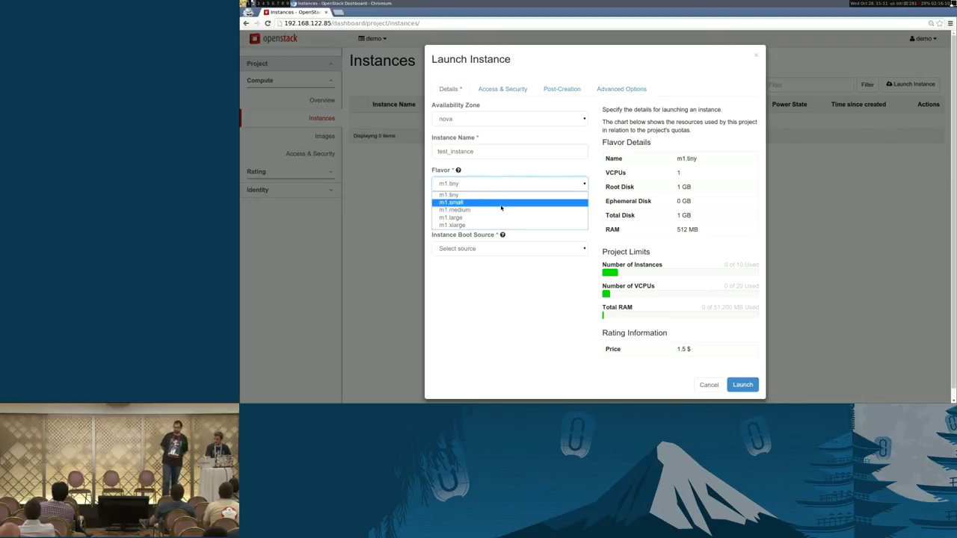
click(500, 199)
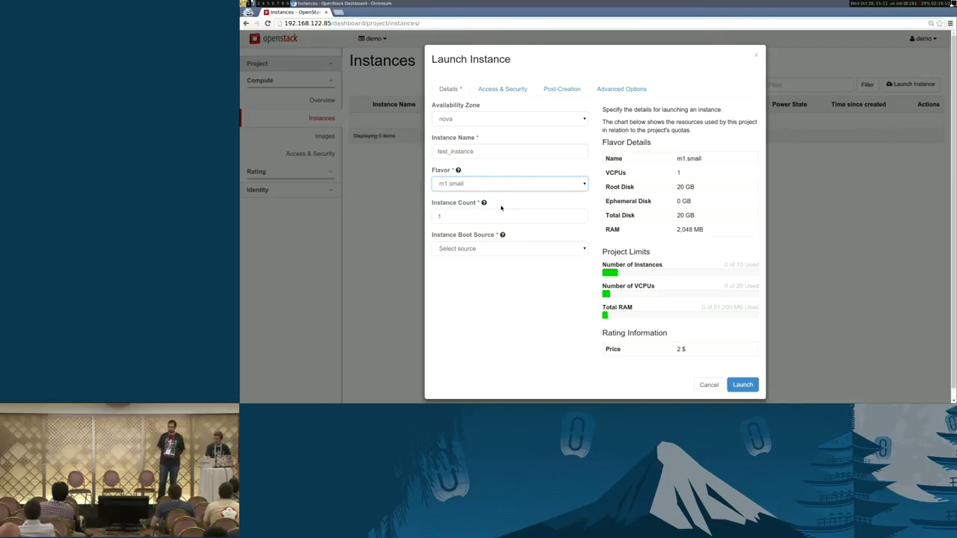
click(580, 216)
click(581, 219)
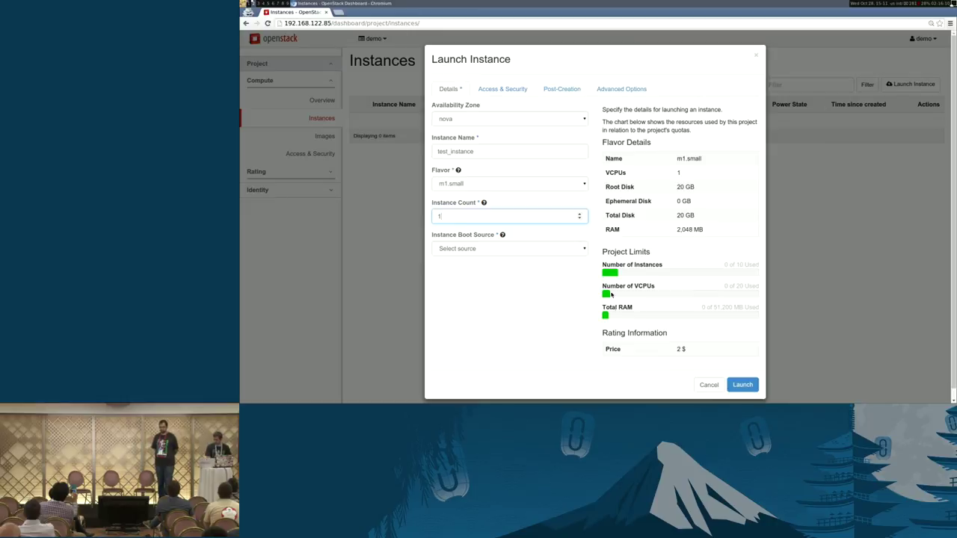
click(708, 384)
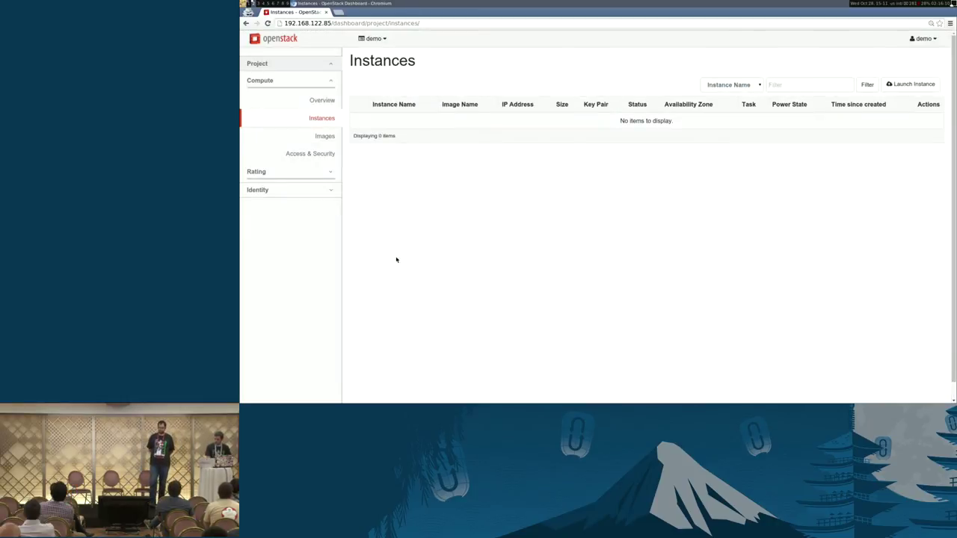
- View the demo project's rating summary total and its rating report
click(317, 173)
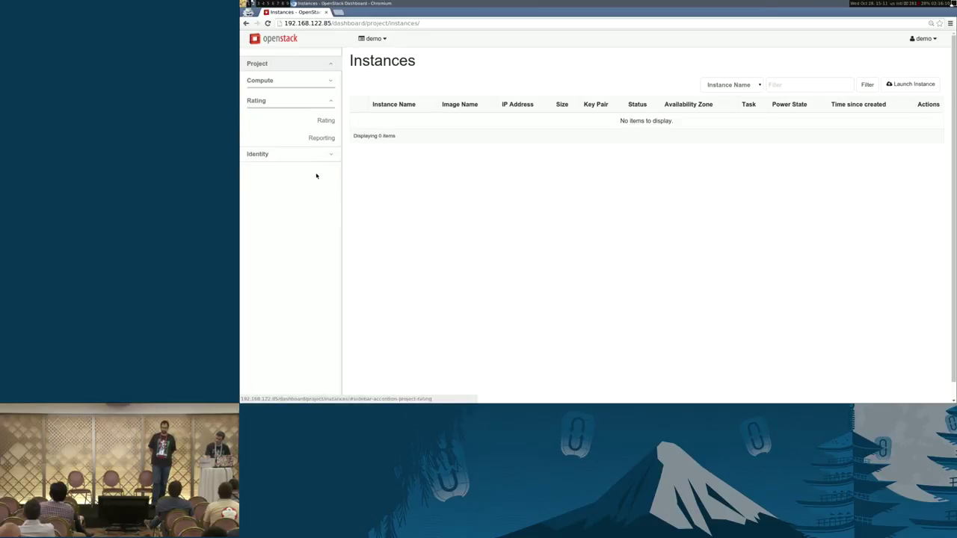
click(325, 122)
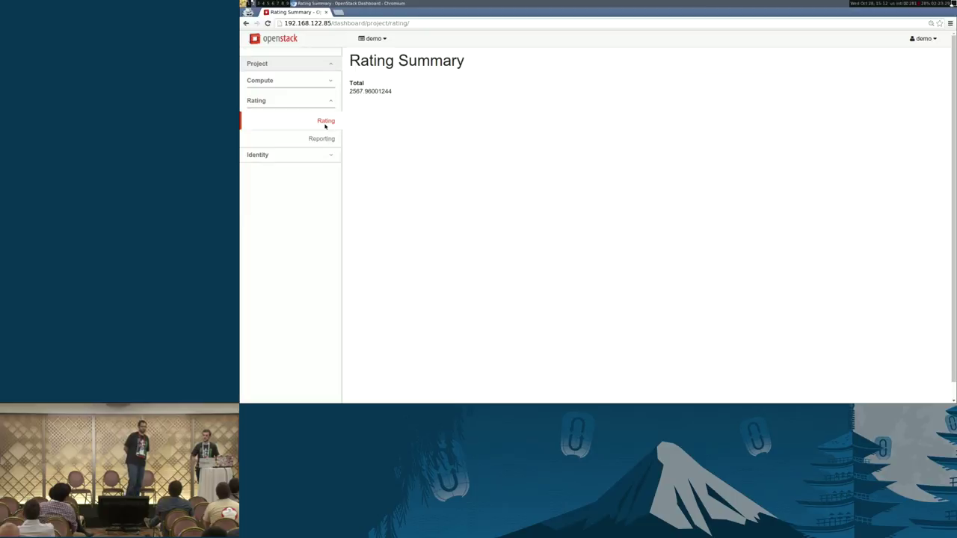
click(327, 139)
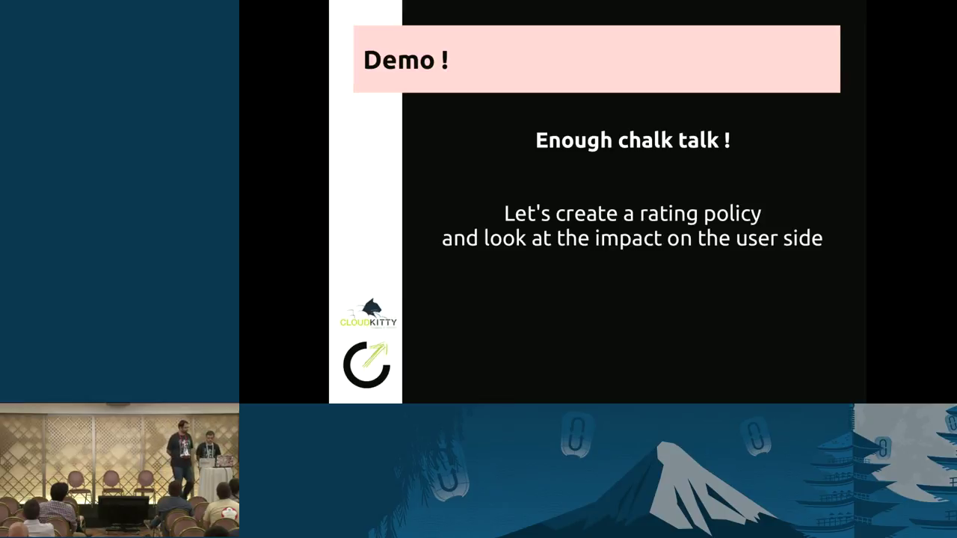
key(Right)
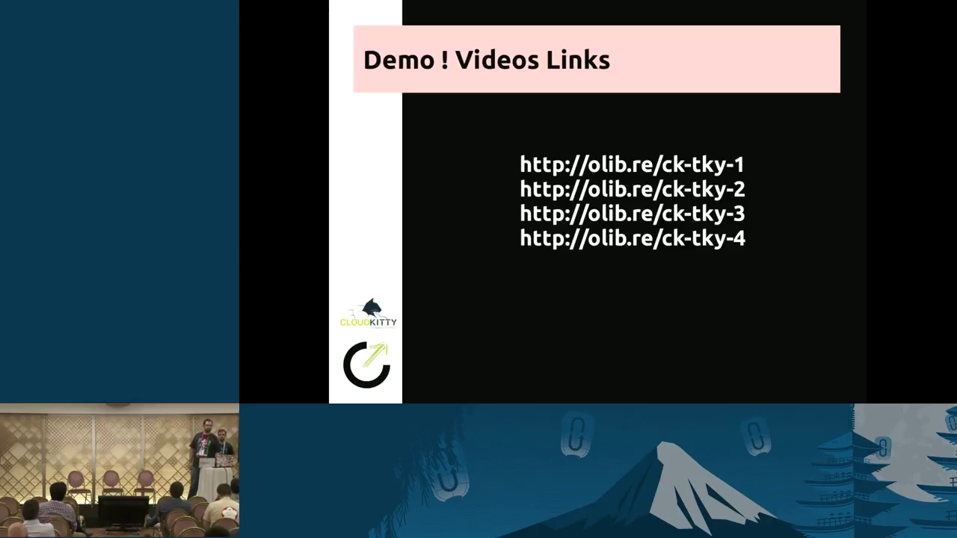
key(Right)
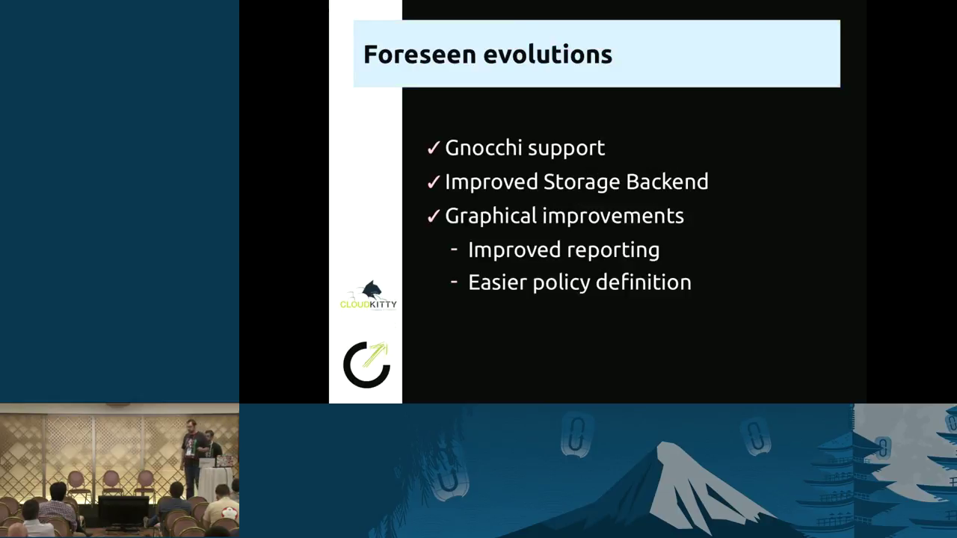